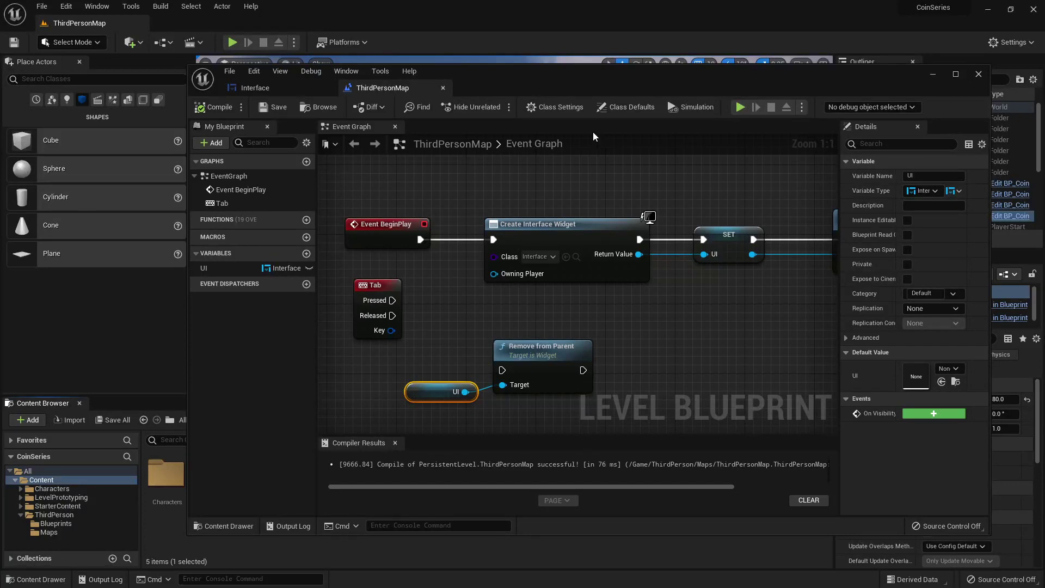
- Preview the 'THIS IS THE INTERFACE' text in a quick play test, then open the Interface widget Designer
{"action": "left_click_drag", "start_coordinate": [499, 74], "coordinate": [785, 277]}
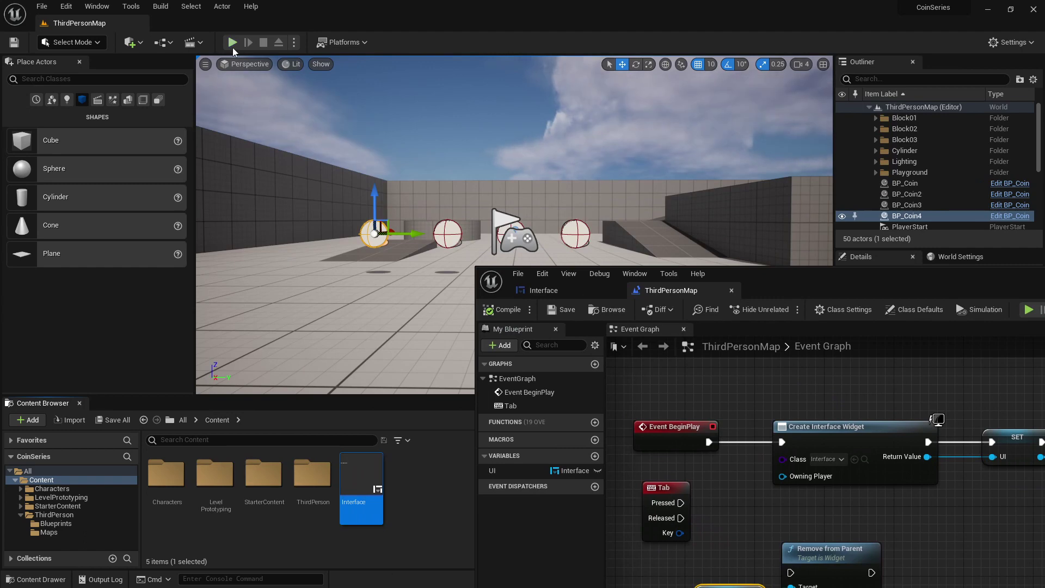
{"action": "left_click", "coordinate": [233, 43]}
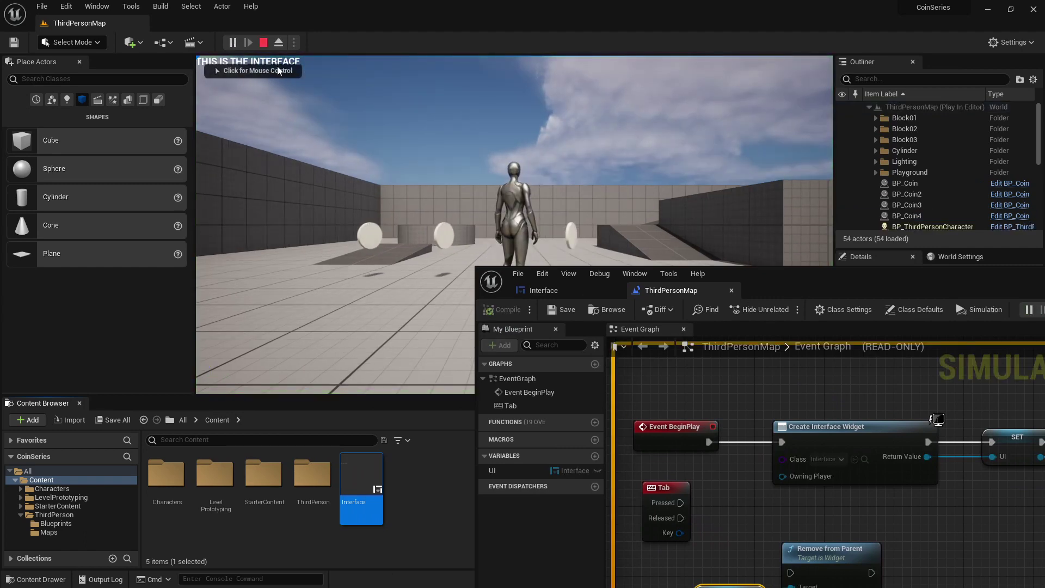
{"action": "left_click", "coordinate": [263, 43]}
{"action": "left_click_drag", "start_coordinate": [792, 279], "coordinate": [526, 125]}
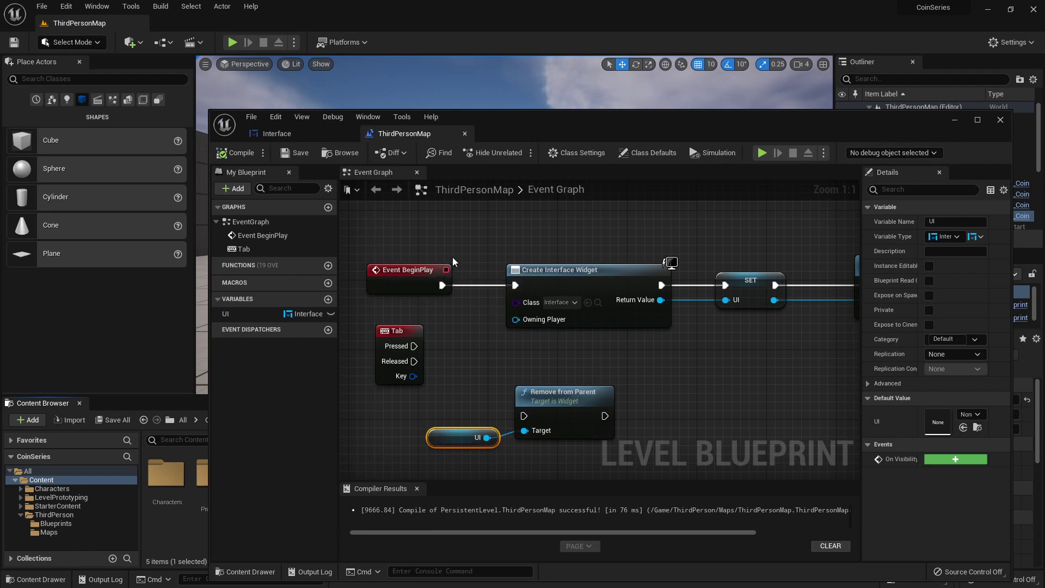
{"action": "left_click", "coordinate": [294, 133]}
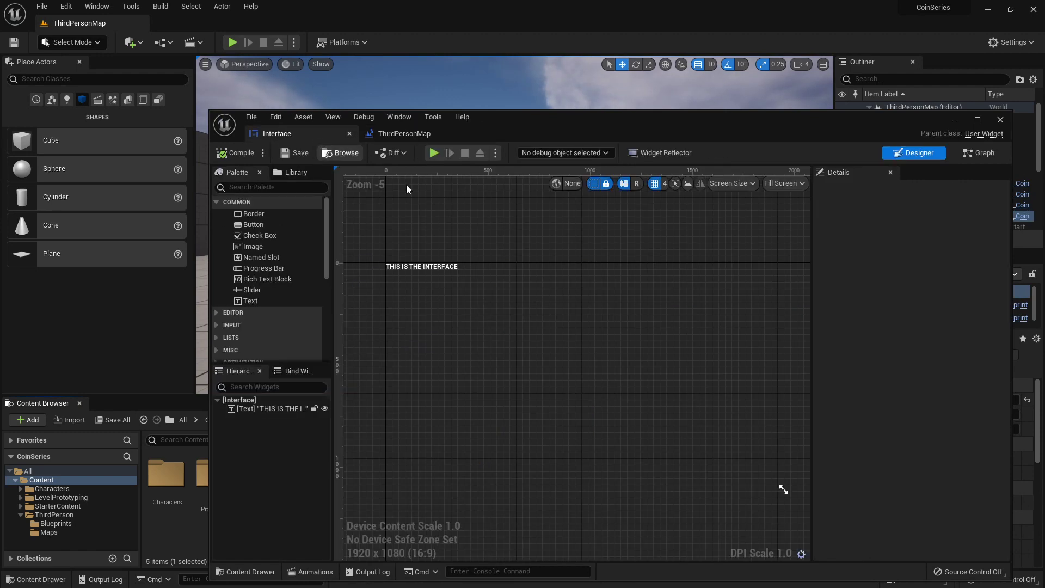
- Delete the 'THIS IS THE INTERFACE' text block and add a Horizontal Box under Interface
{"action": "left_click", "coordinate": [436, 270]}
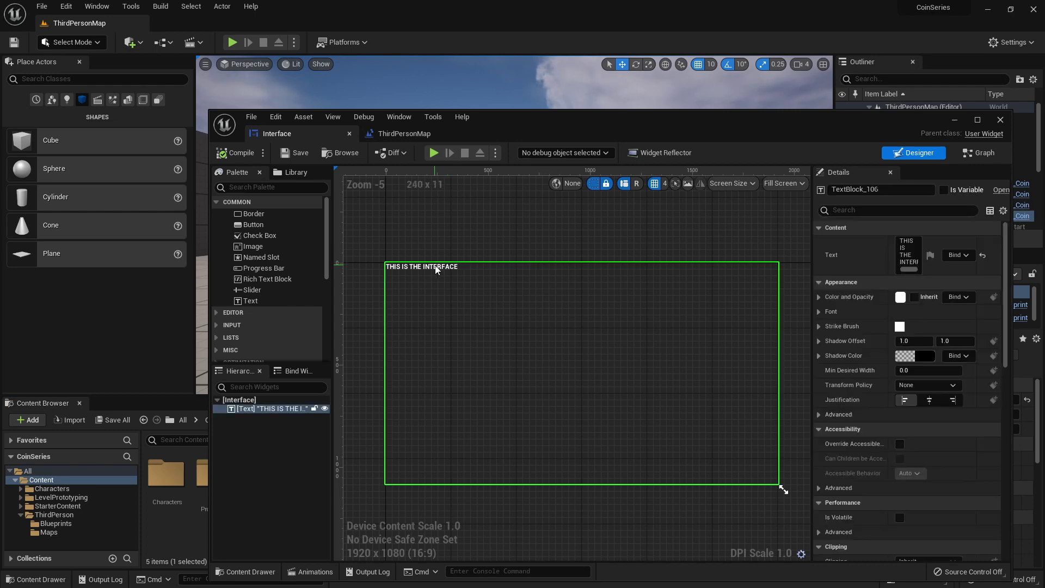
{"action": "key", "text": "Delete"}
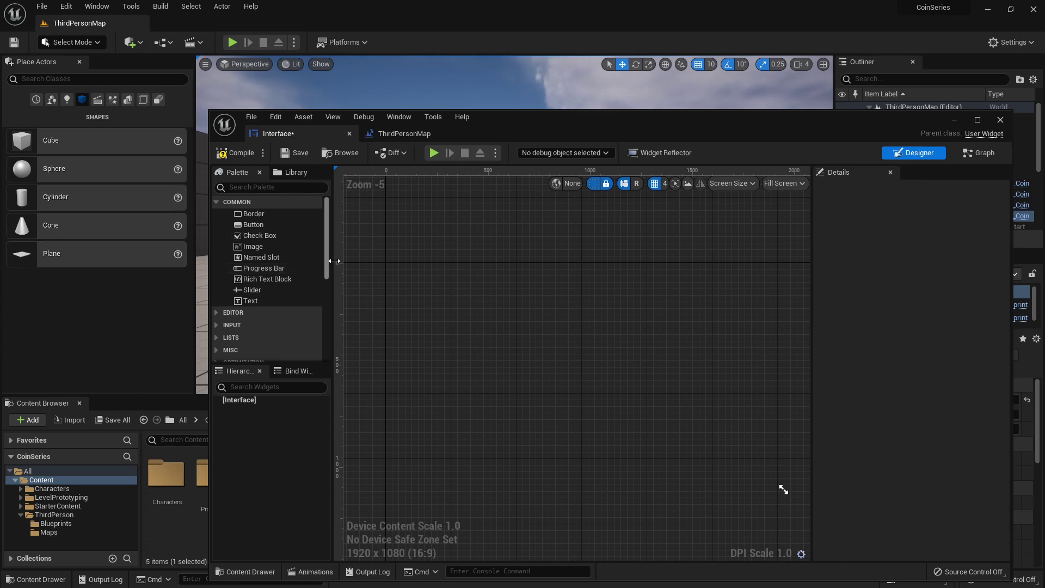
{"action": "left_click_drag", "start_coordinate": [326, 254], "coordinate": [321, 302]}
{"action": "left_click", "coordinate": [213, 257]}
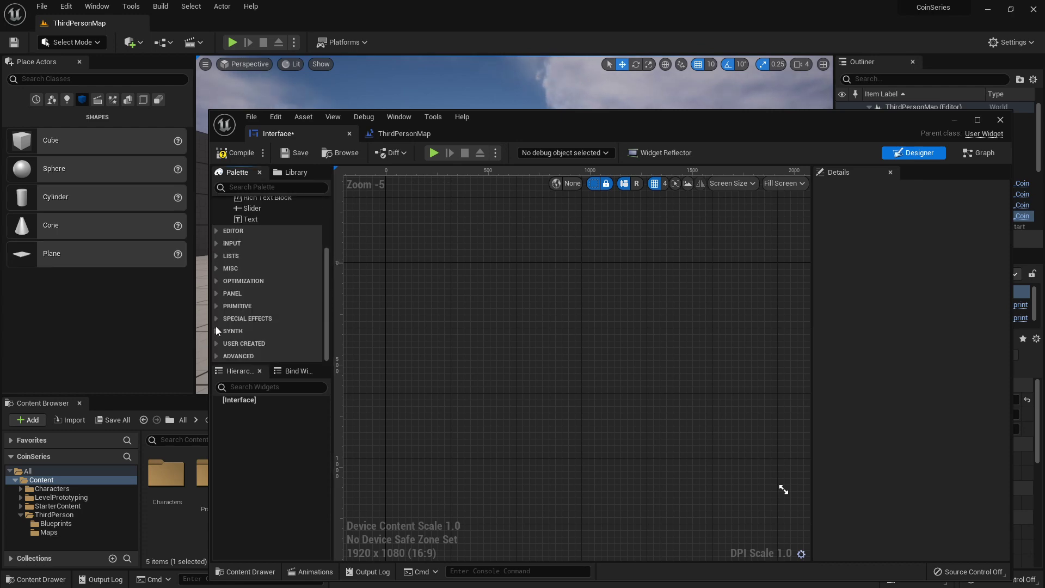
{"action": "left_click", "coordinate": [216, 294]}
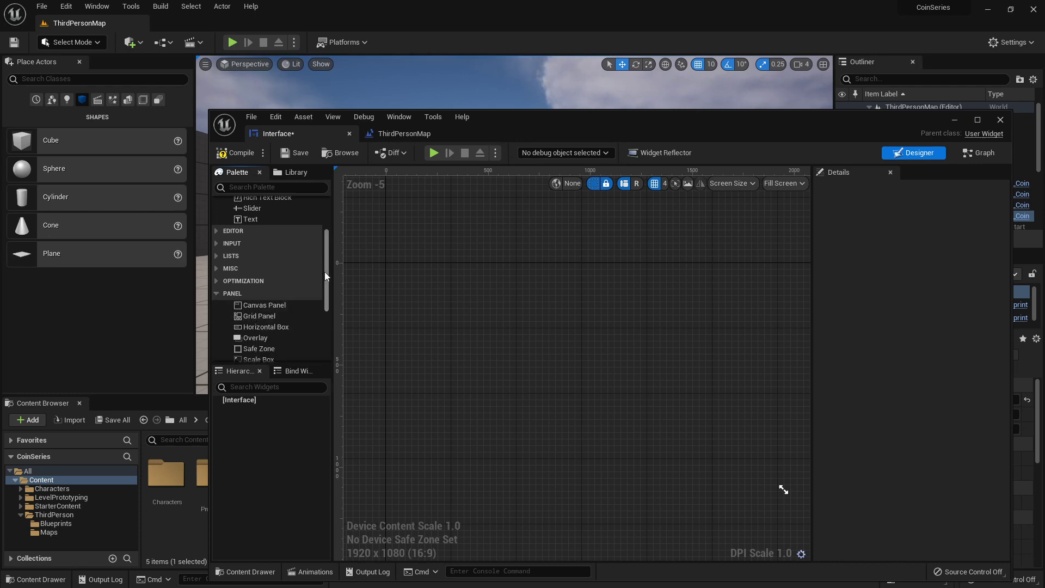
{"action": "left_click_drag", "start_coordinate": [326, 272], "coordinate": [325, 280]}
{"action": "left_click_drag", "start_coordinate": [265, 310], "coordinate": [240, 400]}
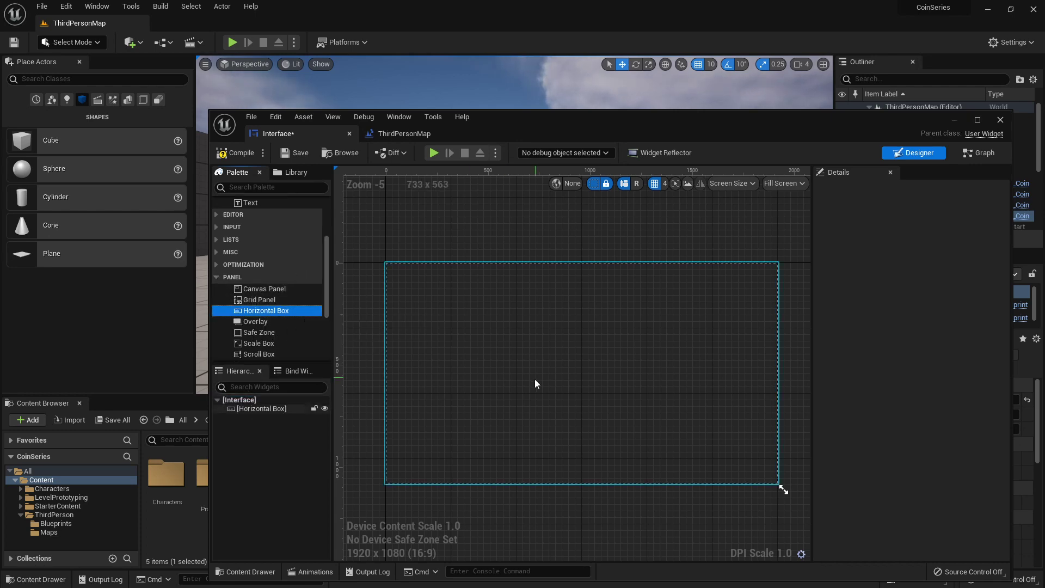
{"action": "left_click", "coordinate": [540, 264]}
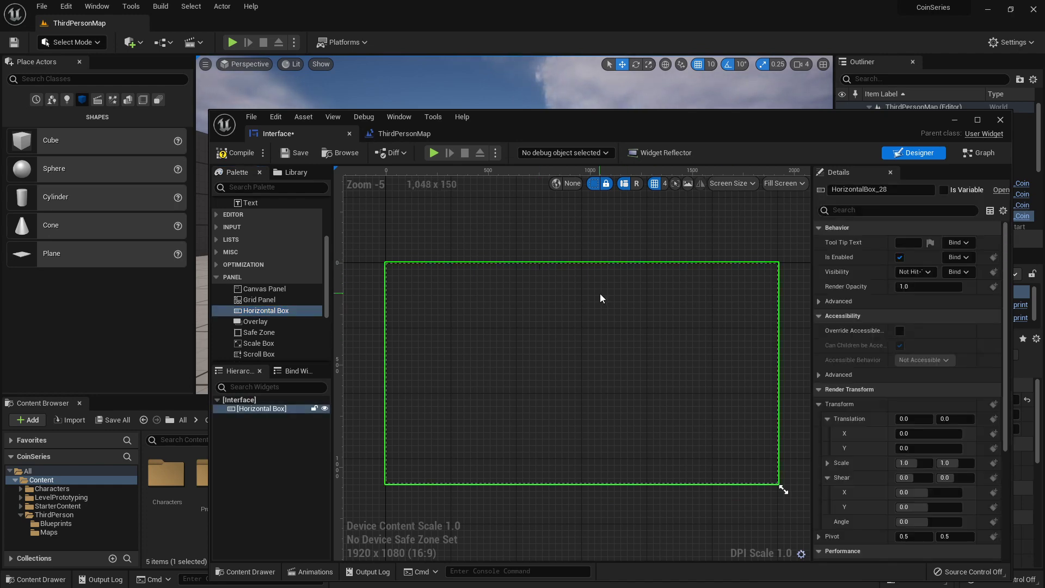
- Set the Horizontal Box's render transform scale to X 0.25 and Y 0.05
{"action": "left_click", "coordinate": [914, 463]}
{"action": "left_click", "coordinate": [819, 403]}
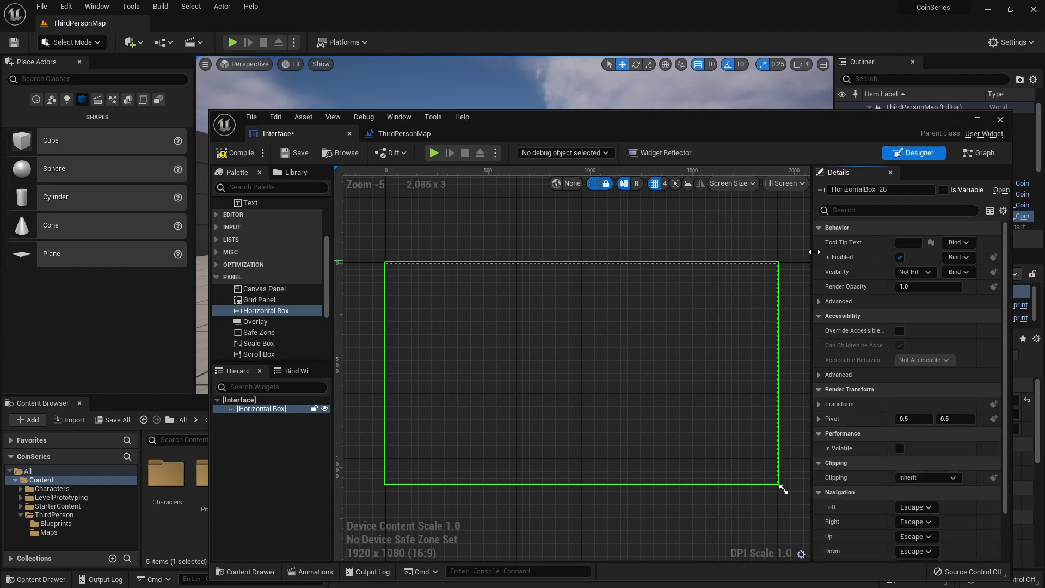
{"action": "left_click", "coordinate": [819, 404]}
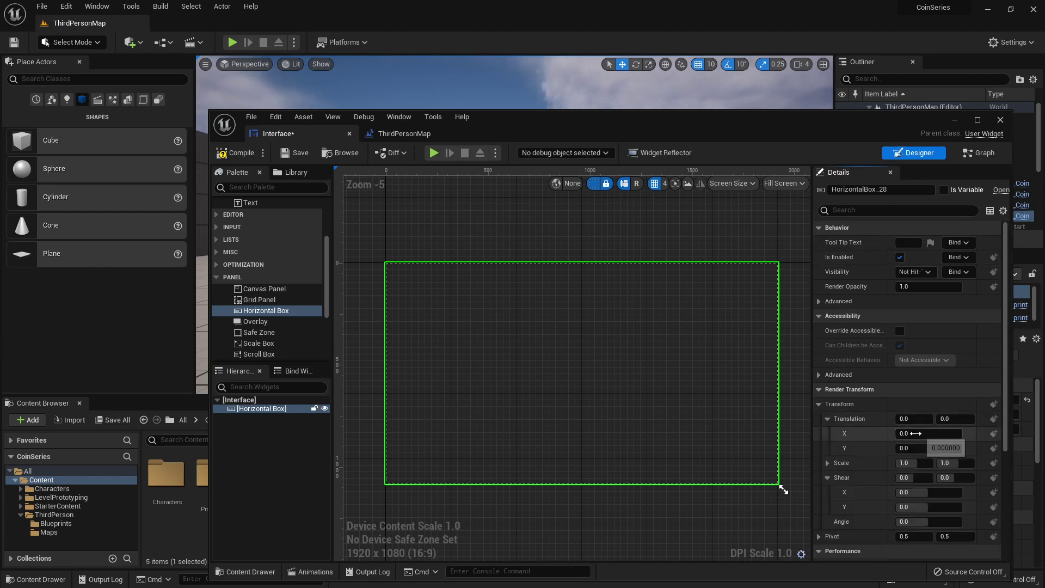
{"action": "left_click", "coordinate": [828, 418]}
{"action": "left_click", "coordinate": [828, 447]}
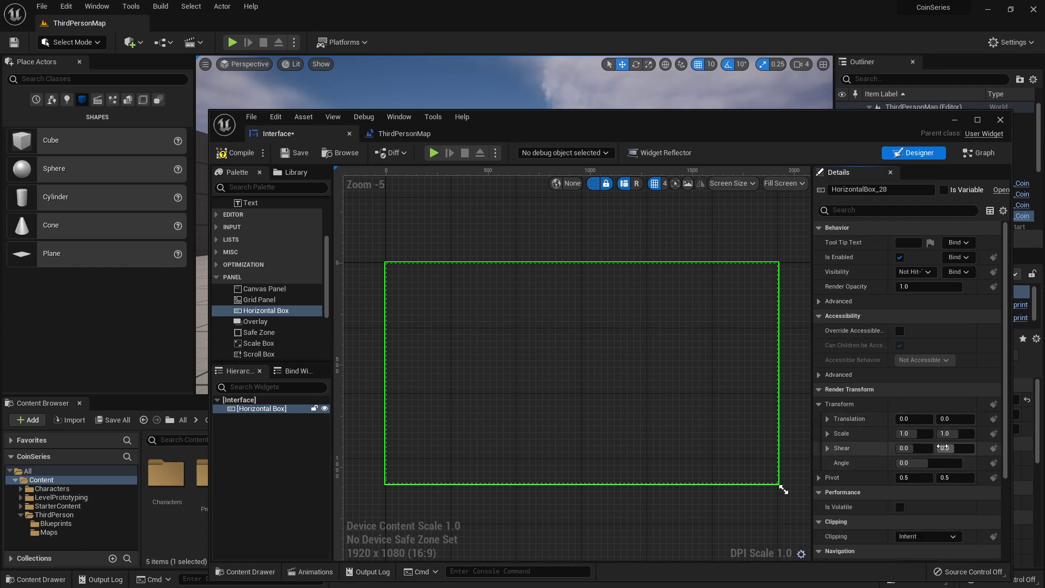
{"action": "left_click", "coordinate": [906, 433]}
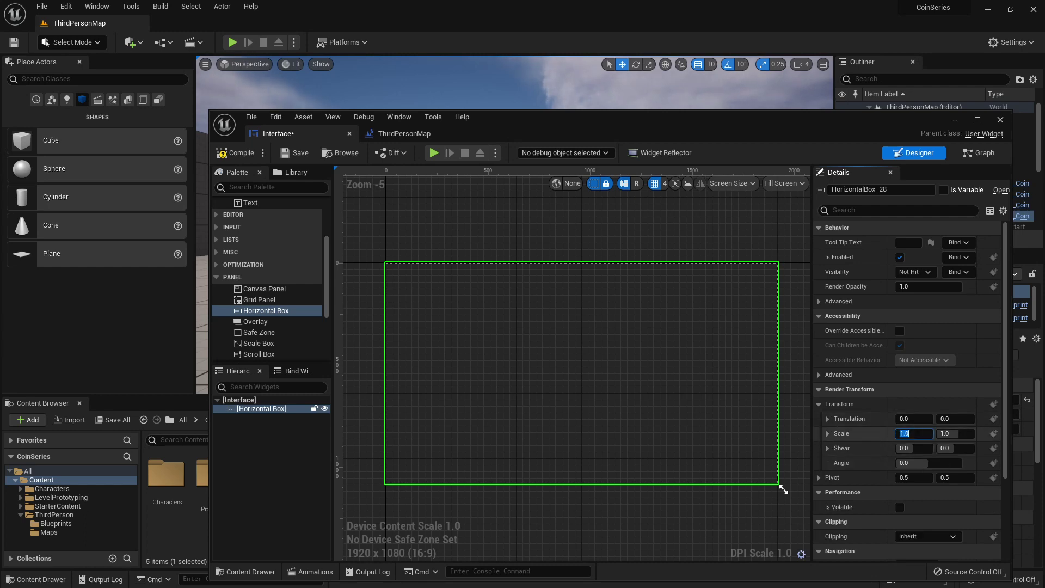
{"action": "key", "text": "BackSpace"}
{"action": "type", "text": ".25"}
{"action": "key", "text": "Tab"}
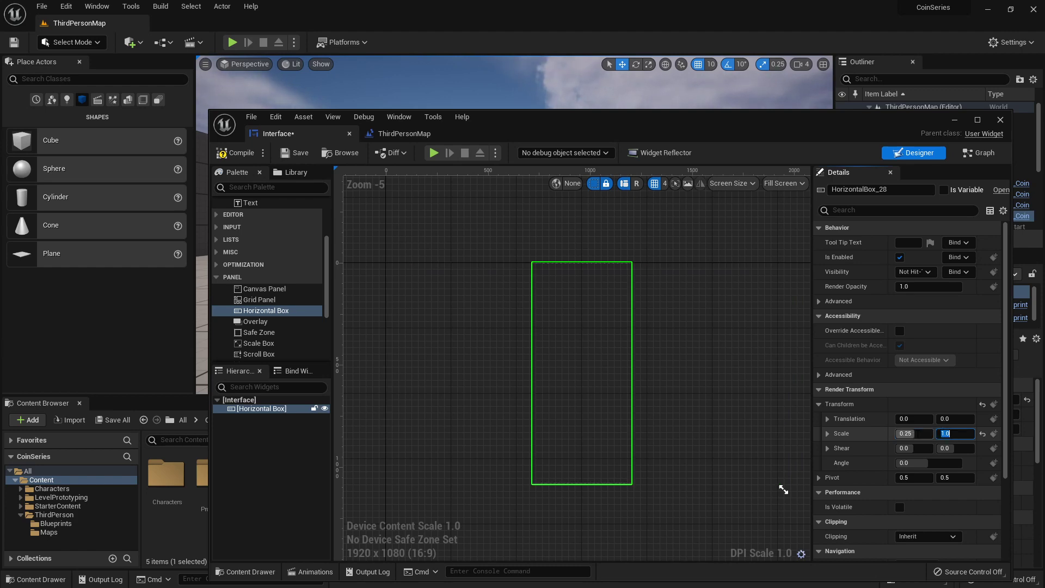
{"action": "key", "text": "BackSpace"}
{"action": "type", "text": ".05"}
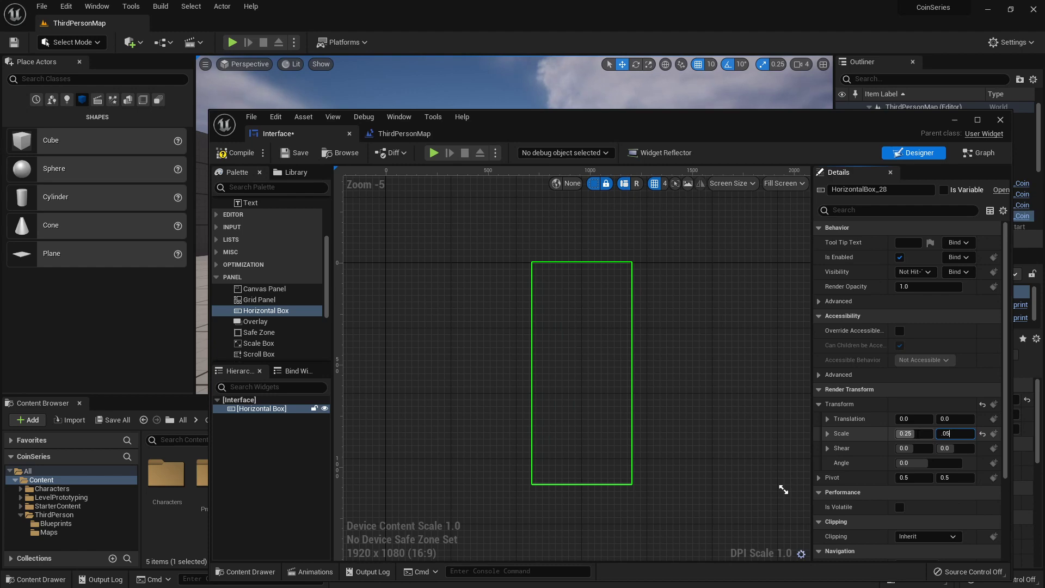
{"action": "key", "text": "Return"}
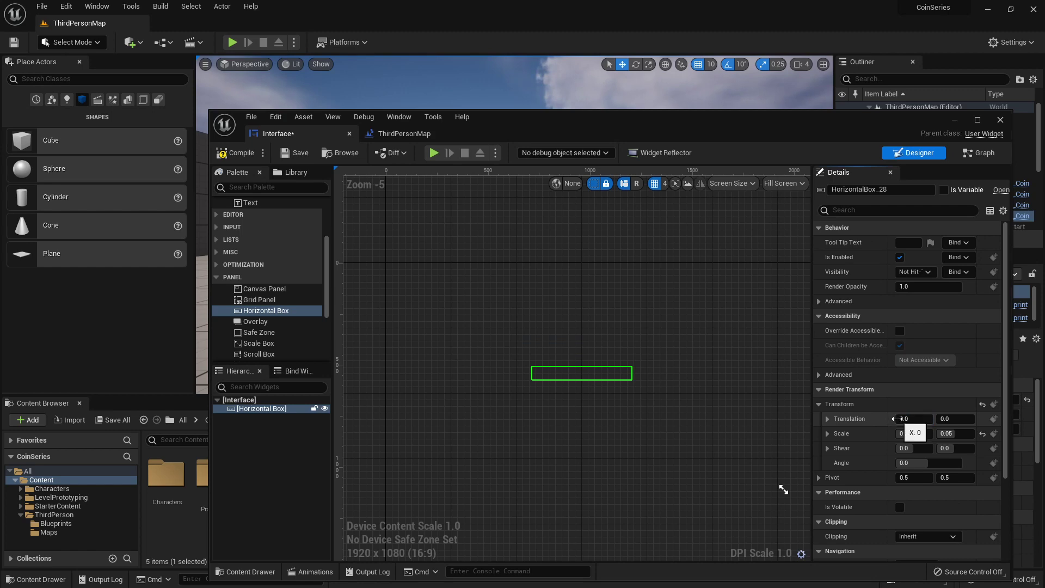
- Set the Horizontal Box's render translation to X 650 and Y -450
{"action": "left_click", "coordinate": [900, 418]}
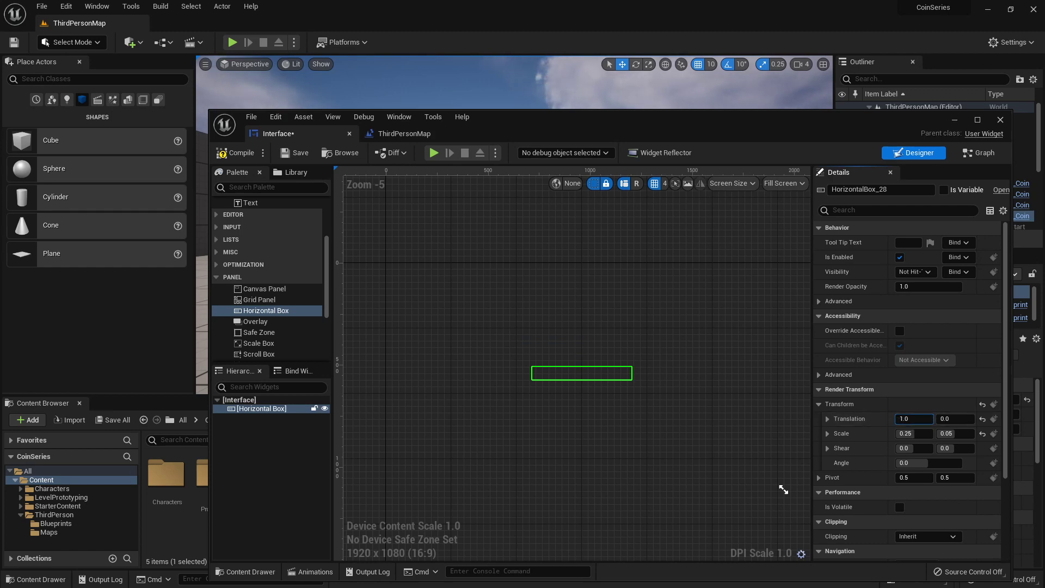
{"action": "left_click_drag", "start_coordinate": [901, 418], "coordinate": [1030, 419]}
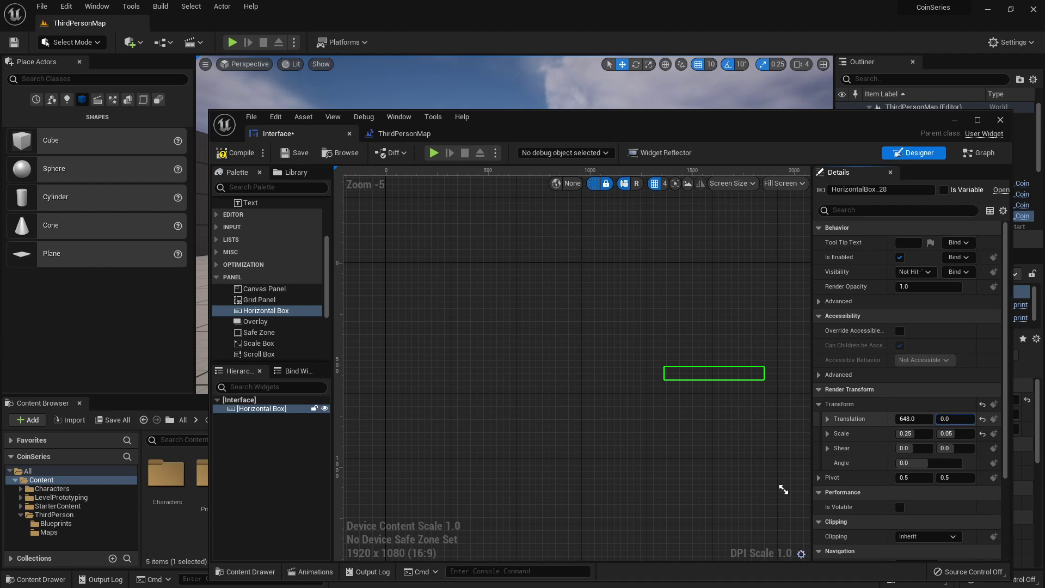
{"action": "mouse_move", "coordinate": [955, 418]}
{"action": "left_mouse_down"}
{"action": "mouse_move", "coordinate": [912, 418]}
{"action": "mouse_move", "coordinate": [954, 419]}
{"action": "left_mouse_up"}
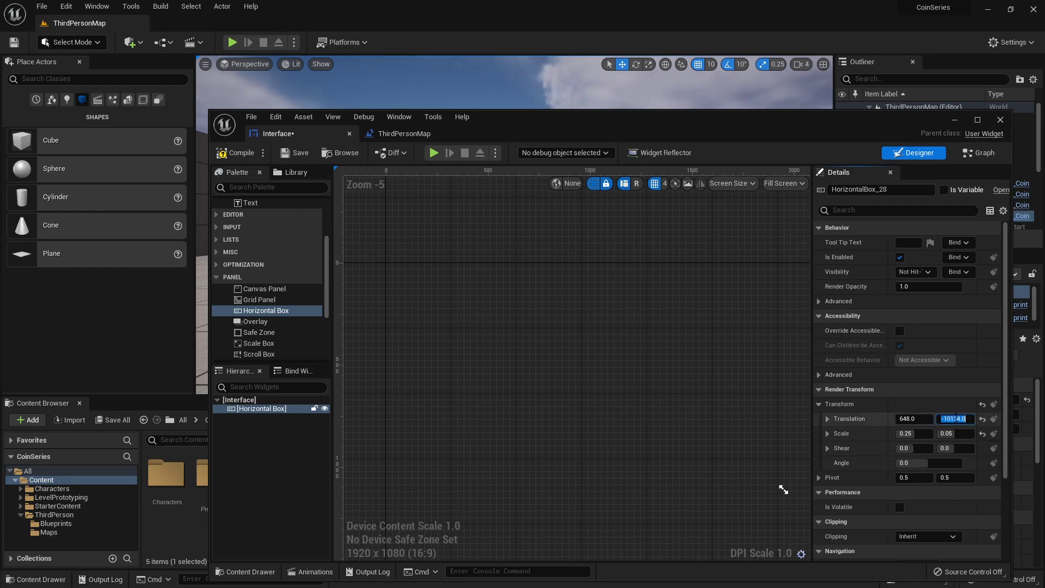
{"action": "type", "text": "-"}
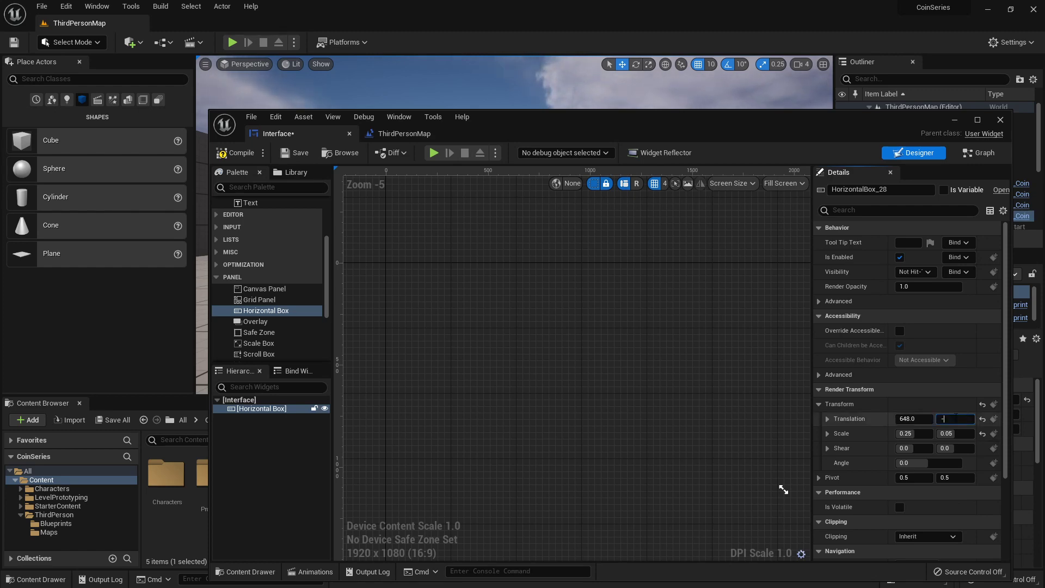
{"action": "type", "text": "450"}
{"action": "key", "text": "Return"}
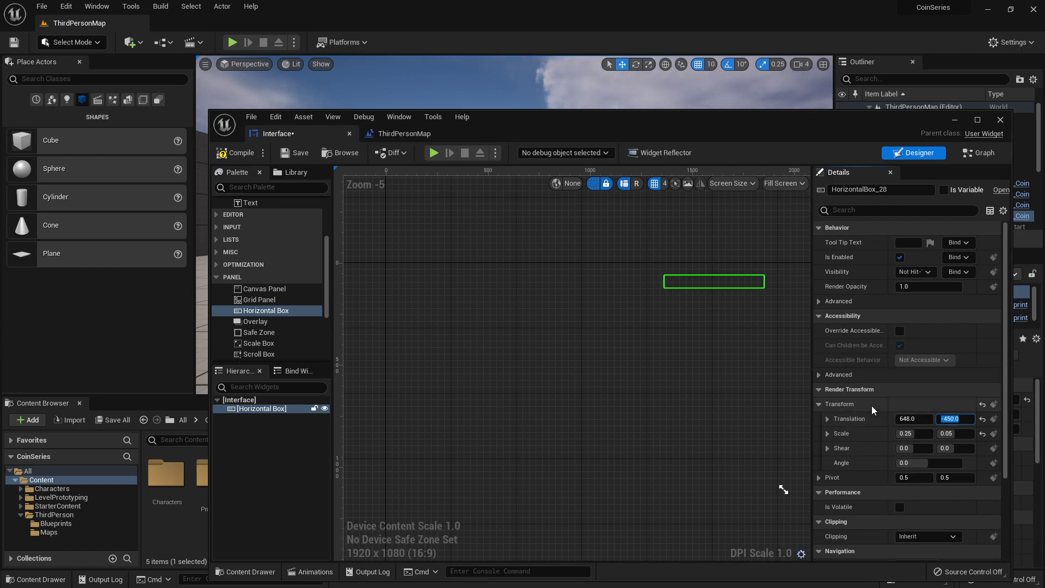
{"action": "left_click", "coordinate": [924, 420]}
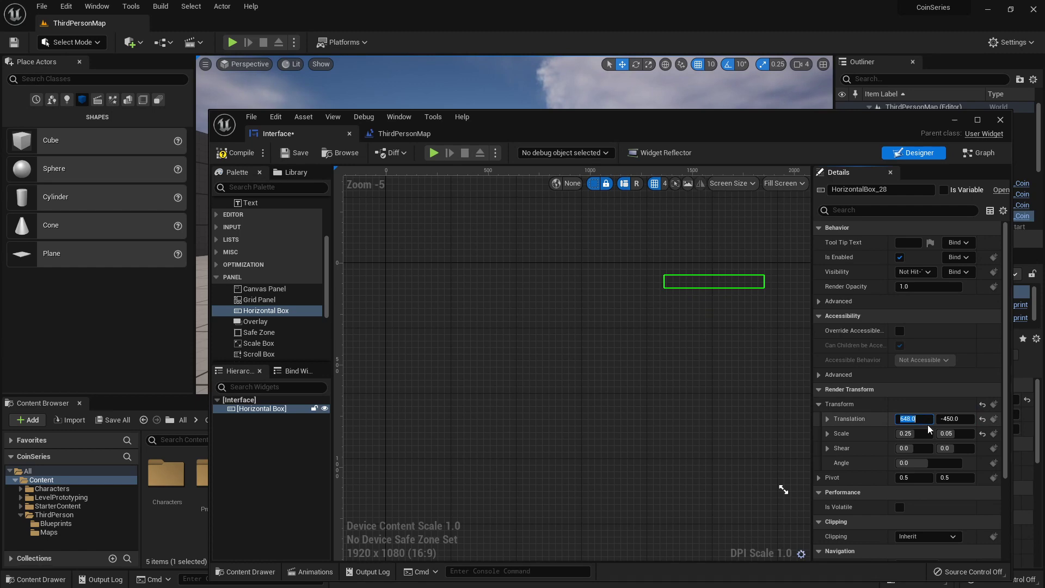
{"action": "type", "text": "650"}
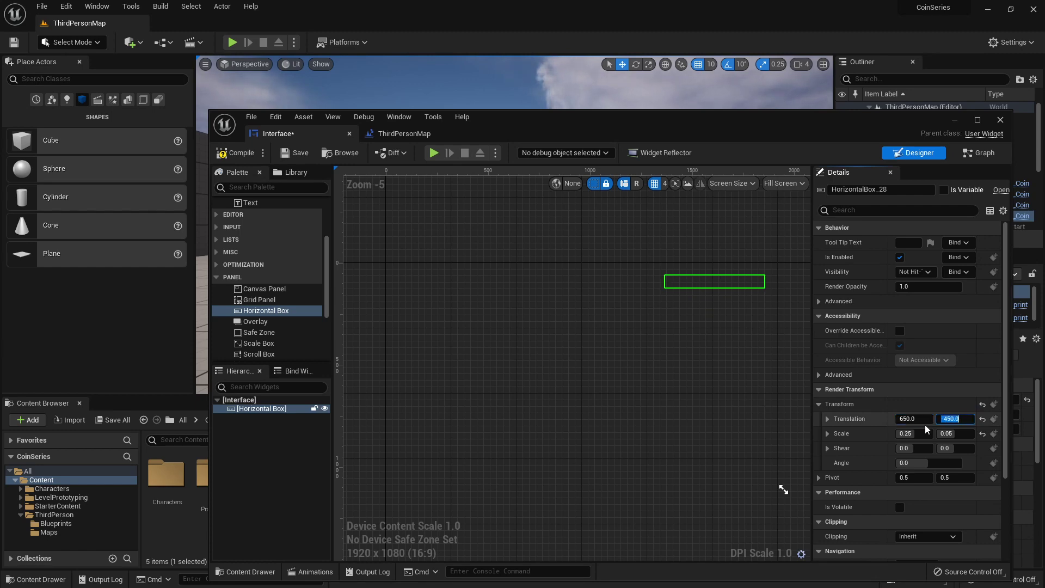
{"action": "key", "text": "Tab"}
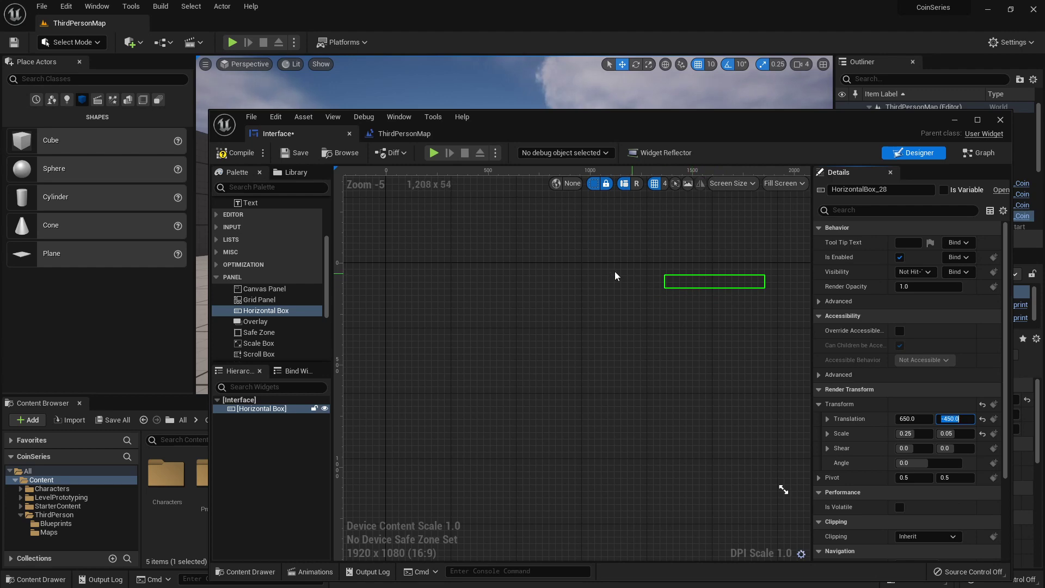
- Add a Progress Bar inside the Horizontal Box with its slot size set to Fill
{"action": "left_click", "coordinate": [217, 278]}
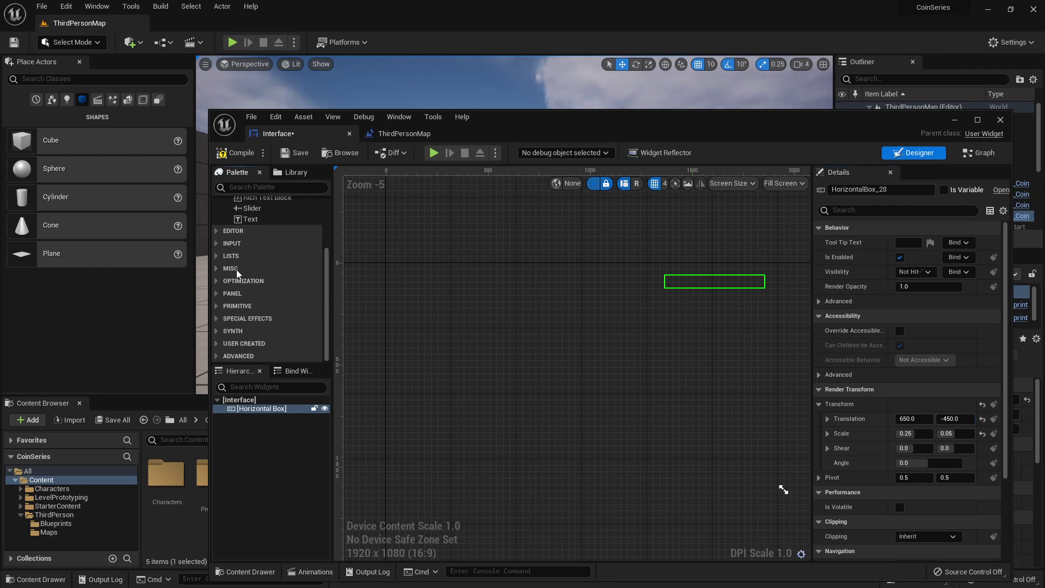
{"action": "scroll", "coordinate": [270, 267], "scroll_direction": "up", "scroll_amount": 3}
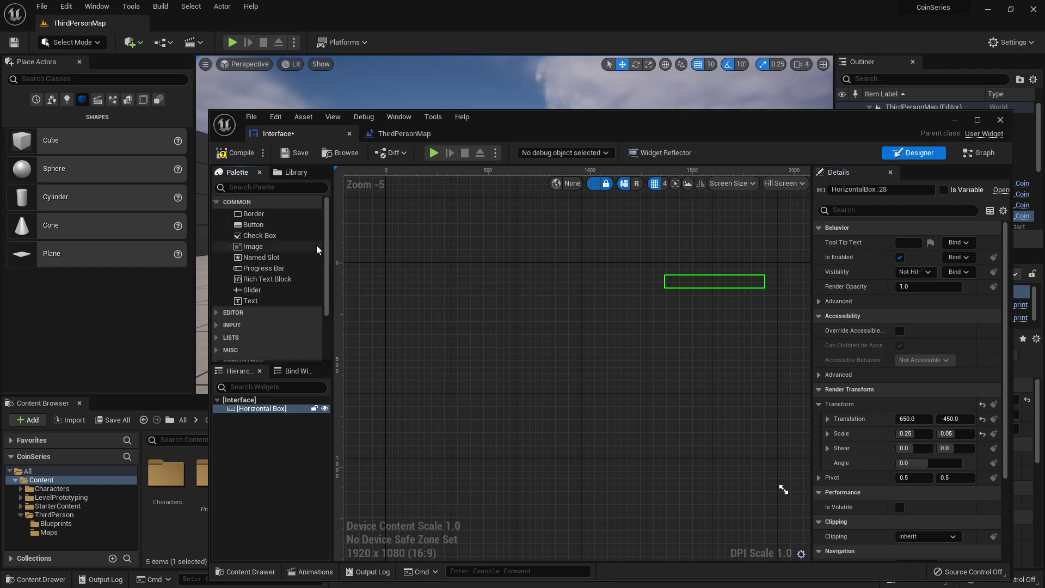
{"action": "left_click_drag", "start_coordinate": [243, 268], "coordinate": [264, 413]}
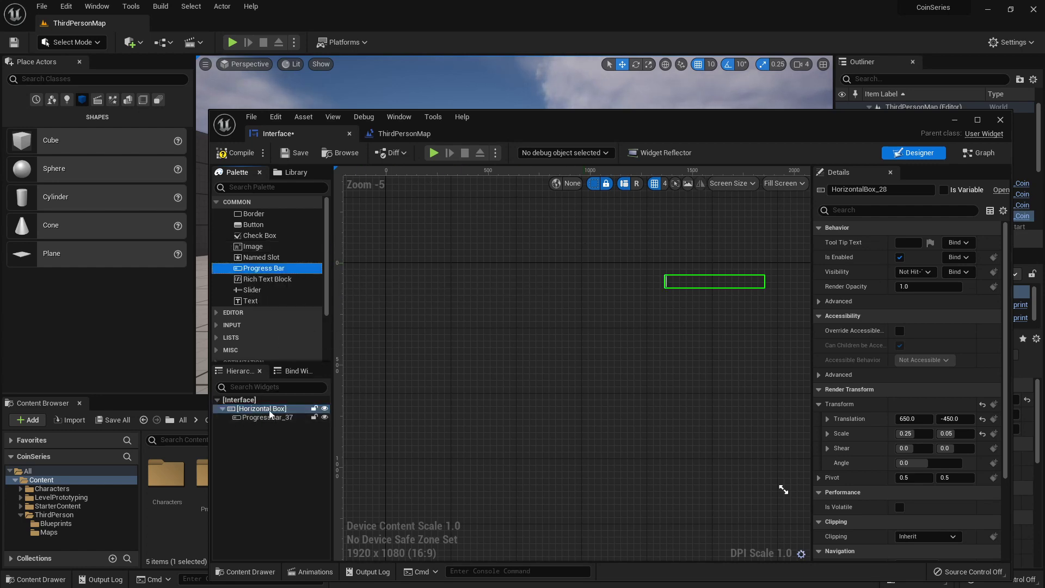
{"action": "left_click", "coordinate": [263, 420]}
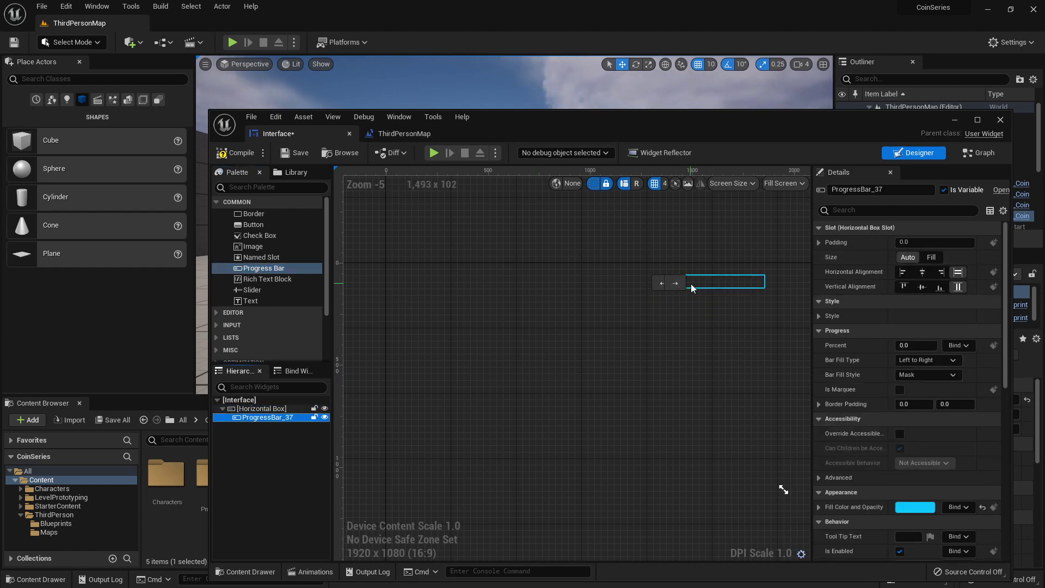
{"action": "left_click", "coordinate": [931, 257]}
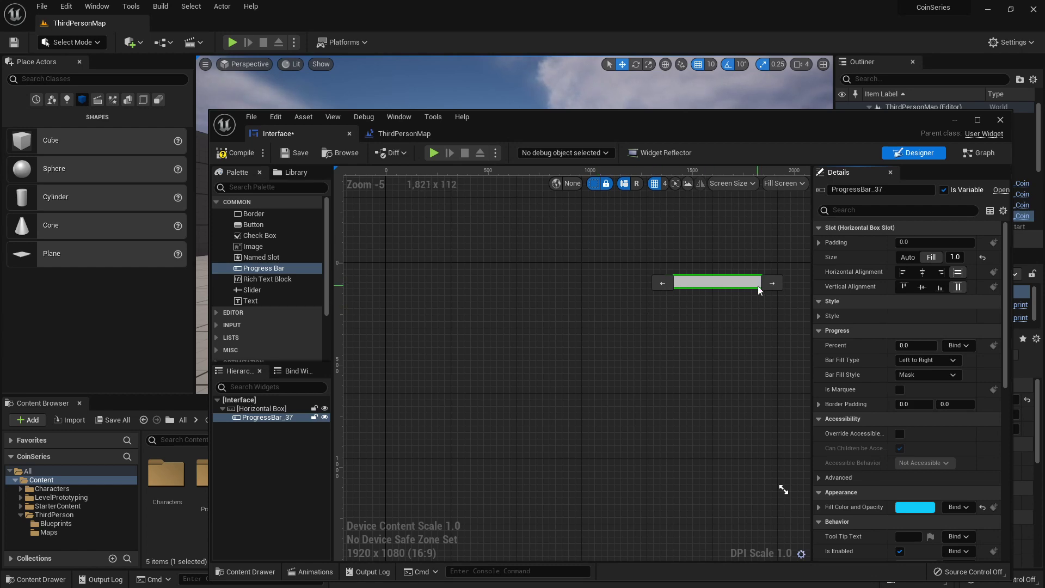
- Save the Interface widget and play the level to view the progress bar
{"action": "left_click", "coordinate": [295, 157]}
{"action": "left_click_drag", "start_coordinate": [495, 119], "coordinate": [500, 276]}
{"action": "left_click", "coordinate": [232, 42]}
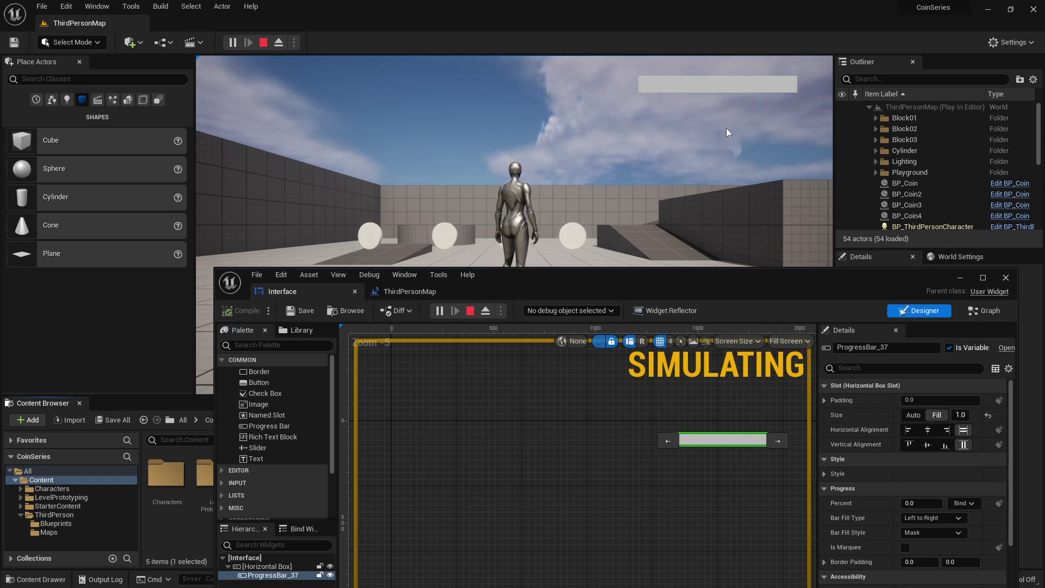
- Stop the play session and move the widget editor back over the level viewport
{"action": "key", "text": "Escape"}
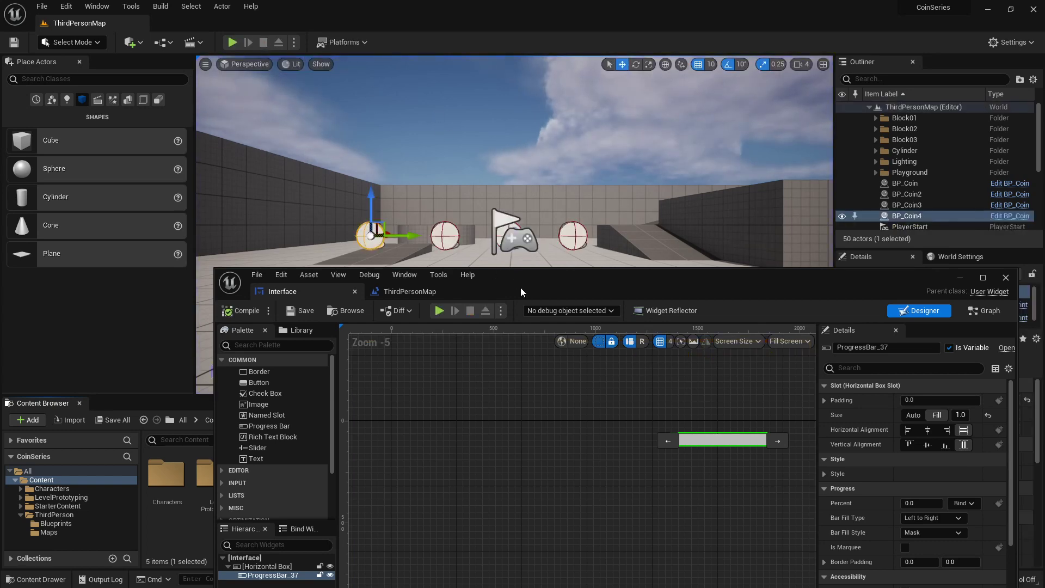
{"action": "left_click_drag", "start_coordinate": [526, 281], "coordinate": [524, 97]}
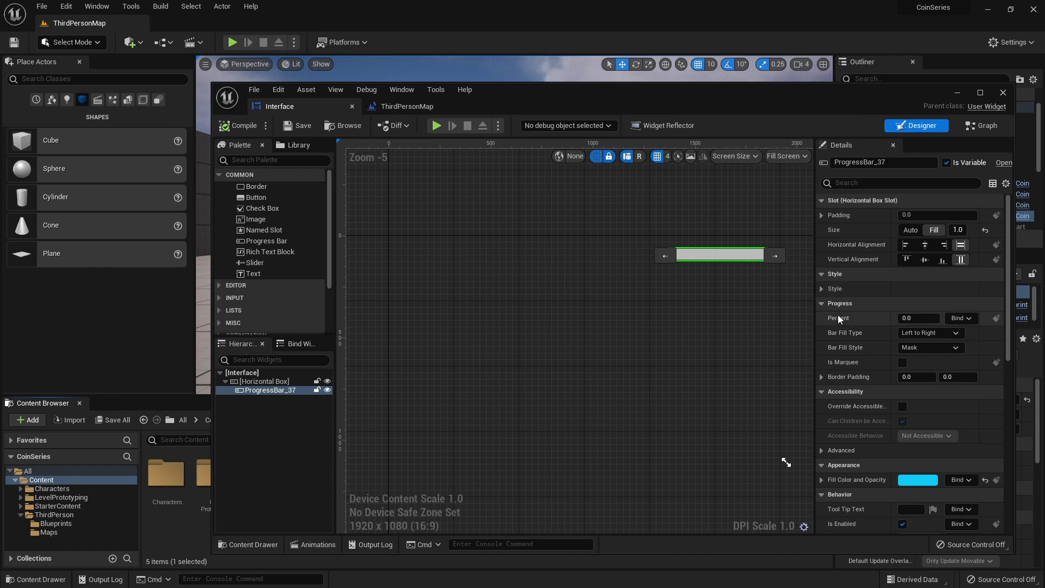
- Create a Percent binding and add a Cast To BP_ThirdPersonCharacter node in Get Percent 0
{"action": "left_click", "coordinate": [907, 318]}
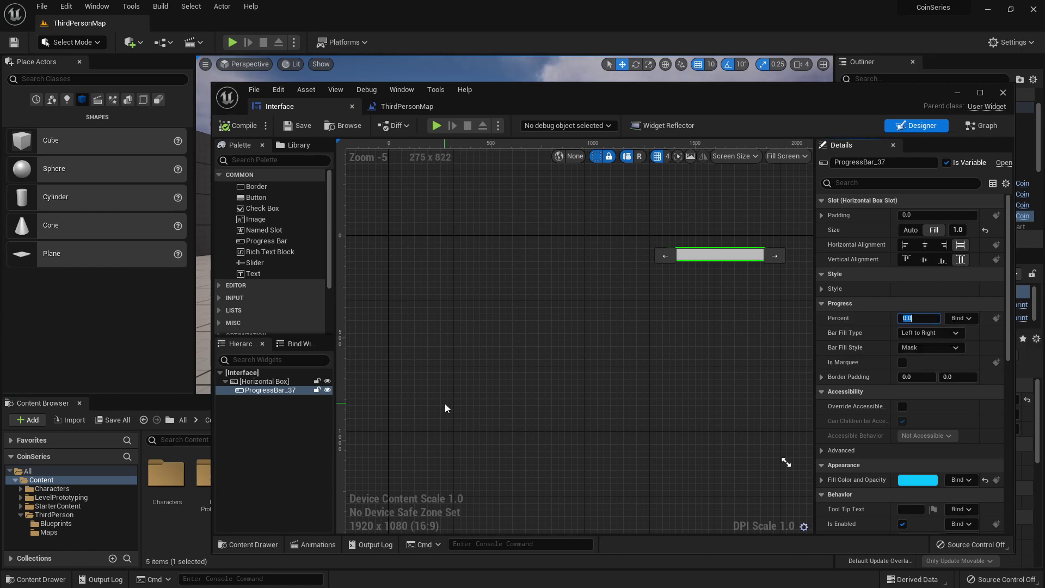
{"action": "left_click", "coordinate": [969, 319]}
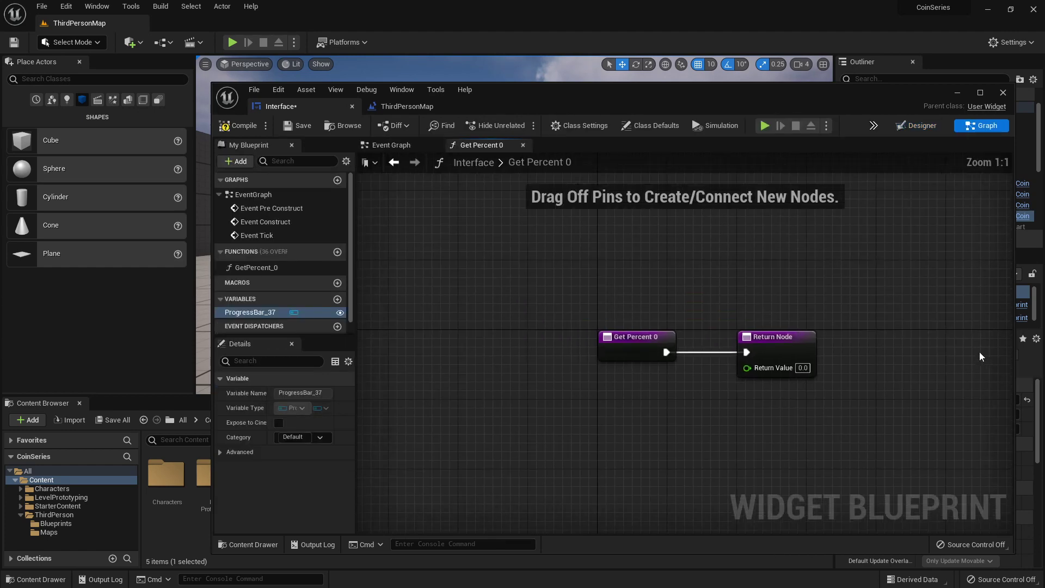
{"action": "right_click_drag", "start_coordinate": [756, 313], "coordinate": [645, 286]}
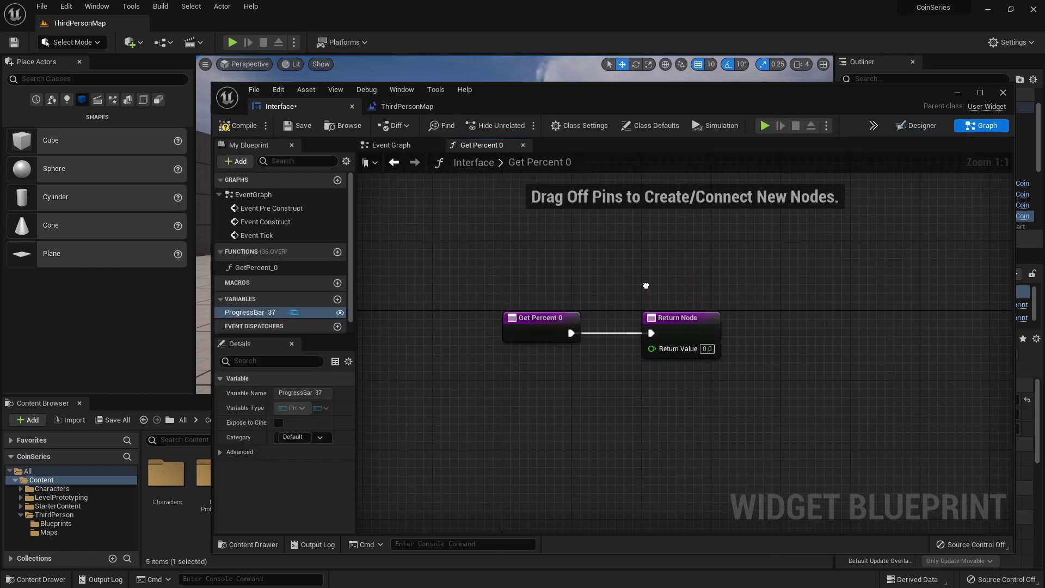
{"action": "left_click_drag", "start_coordinate": [667, 326], "coordinate": [952, 322]}
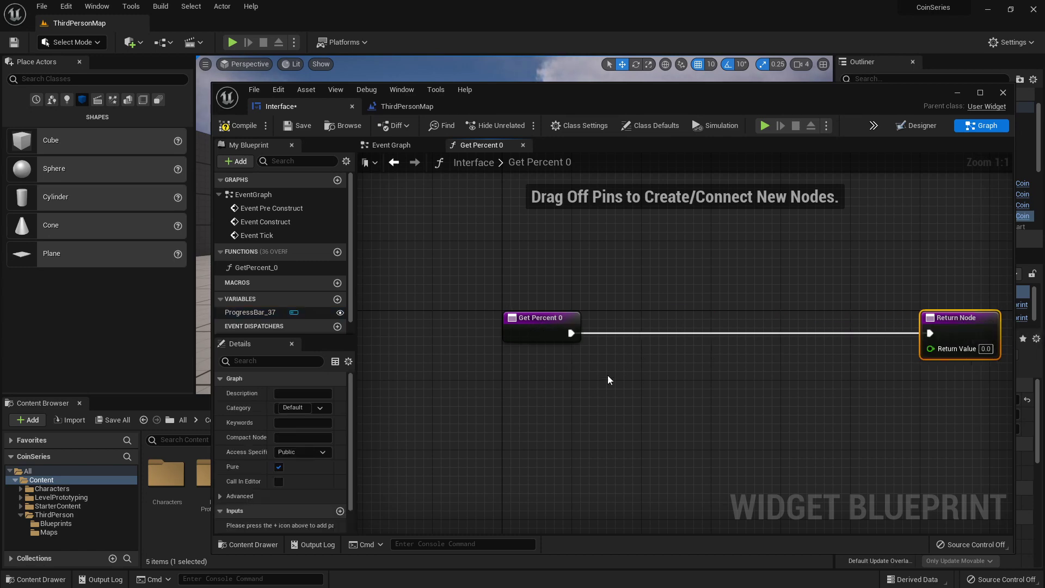
{"action": "right_click_drag", "start_coordinate": [701, 350], "coordinate": [631, 336]}
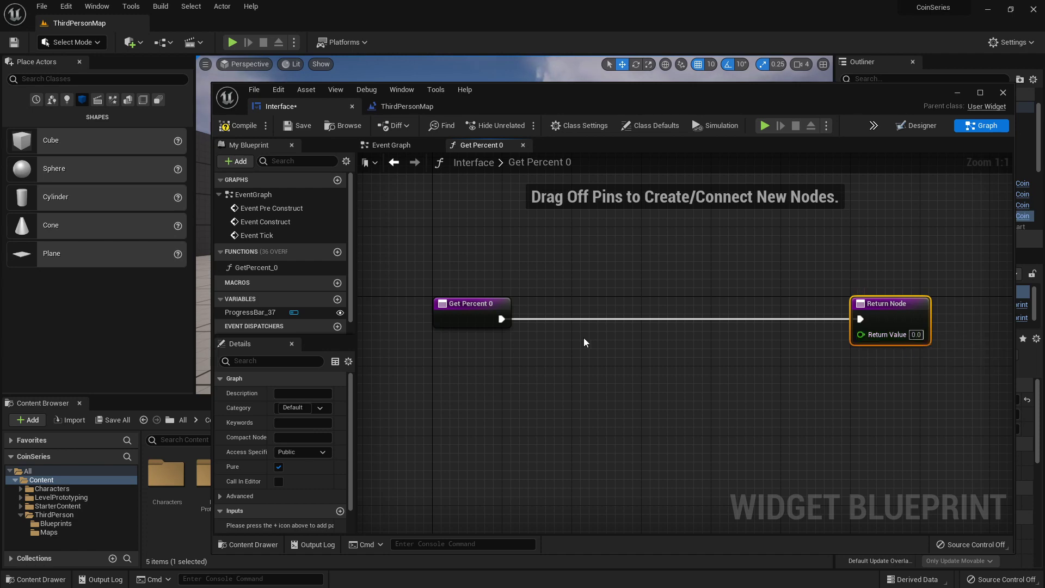
{"action": "left_click_drag", "start_coordinate": [500, 318], "coordinate": [550, 323]}
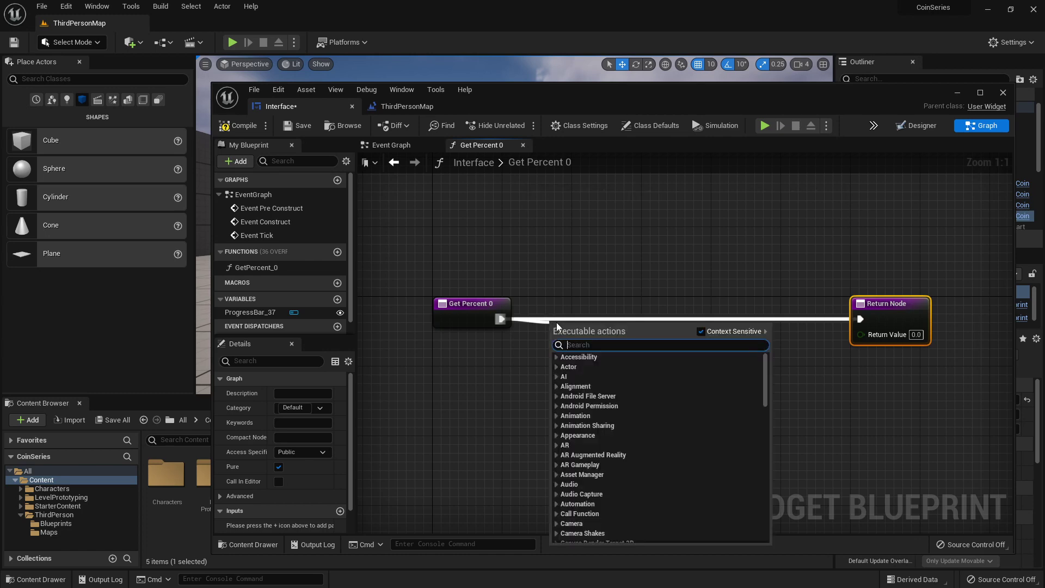
{"action": "type", "text": "cast to c"}
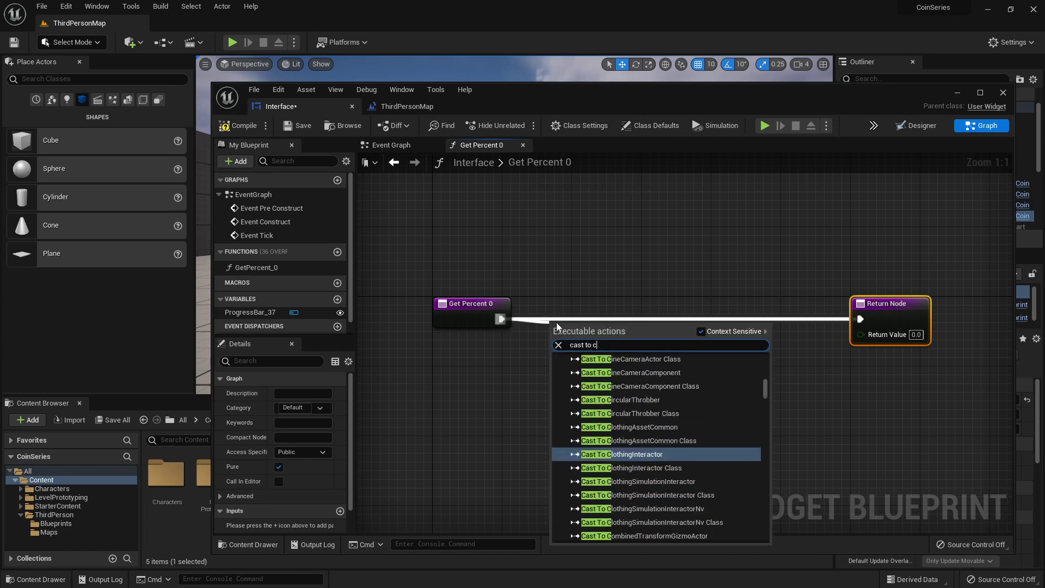
{"action": "type", "text": "hara"}
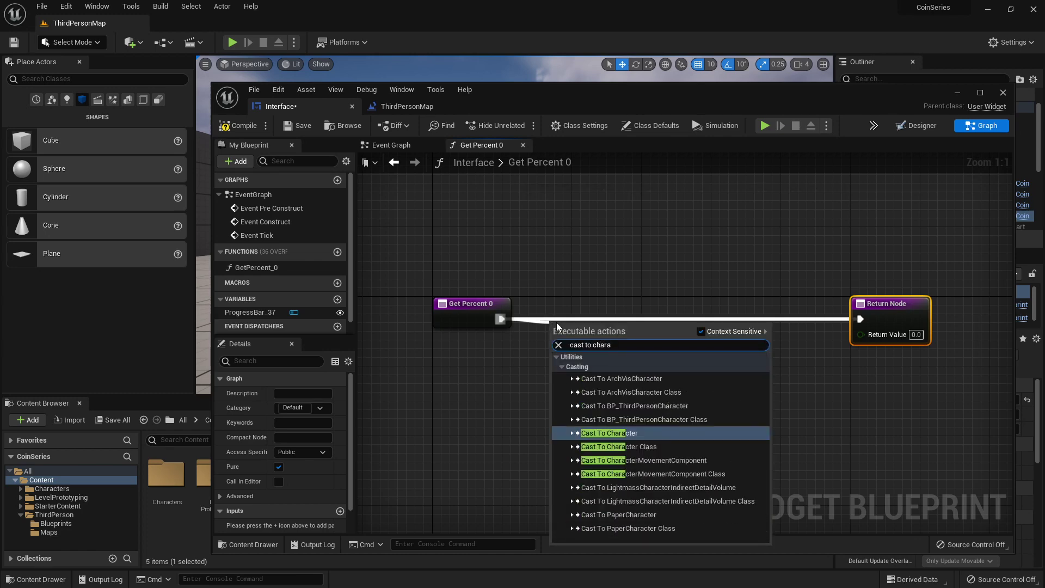
{"action": "type", "text": "cter"}
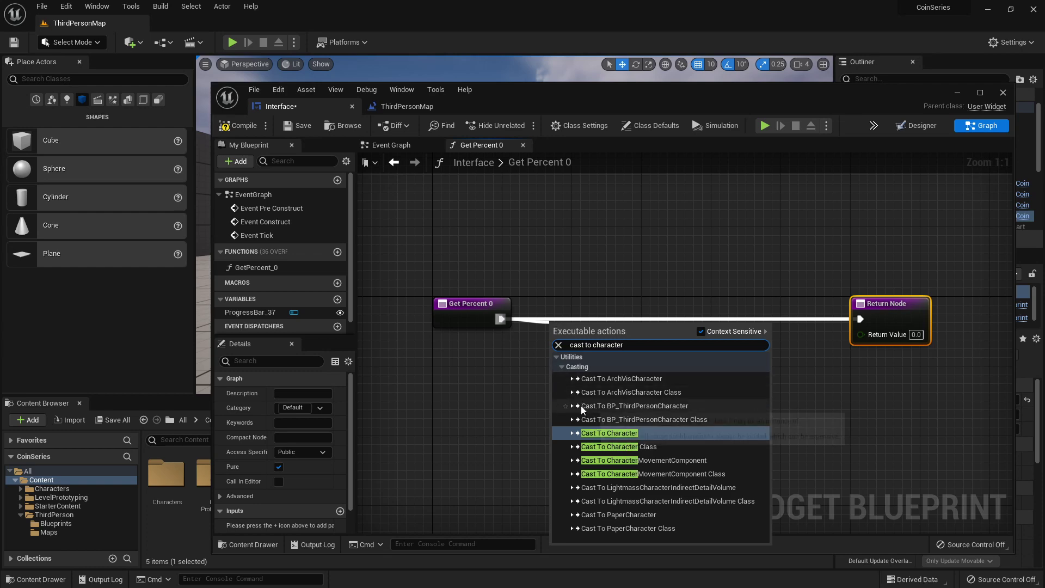
{"action": "left_click", "coordinate": [657, 407]}
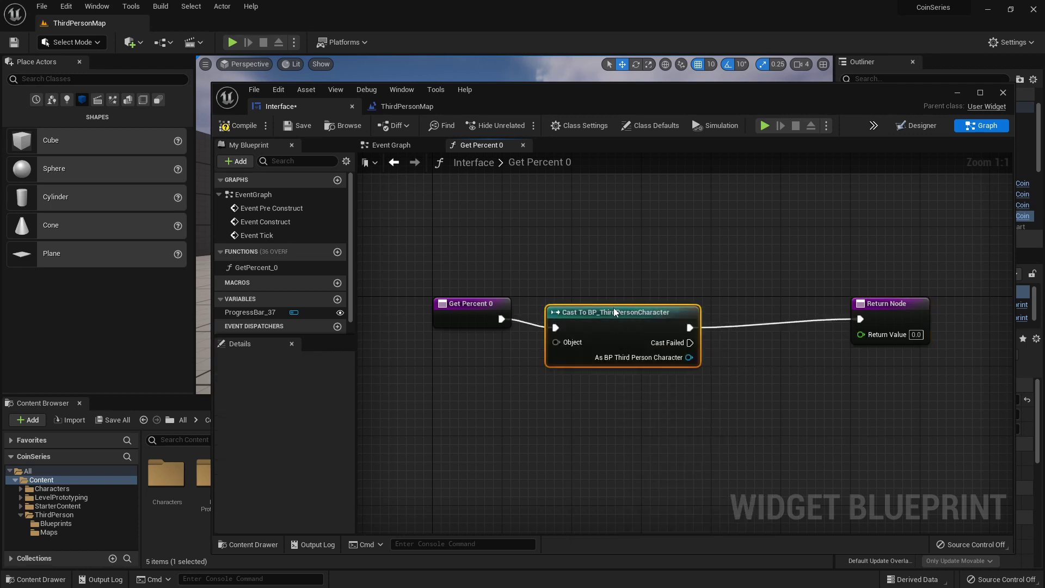
{"action": "left_click_drag", "start_coordinate": [615, 312], "coordinate": [605, 303]}
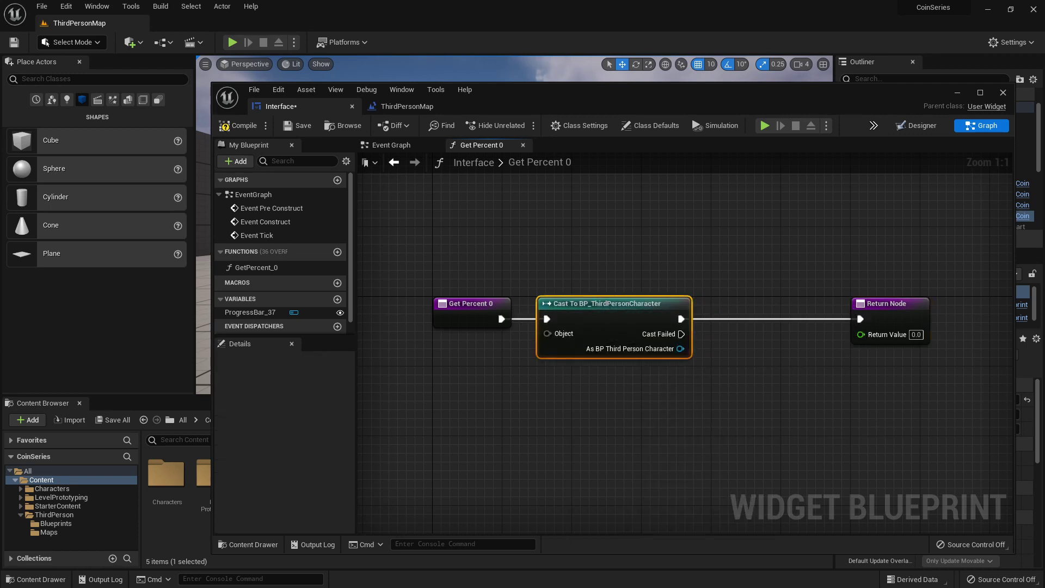
{"action": "right_click_drag", "start_coordinate": [761, 392], "coordinate": [695, 383]}
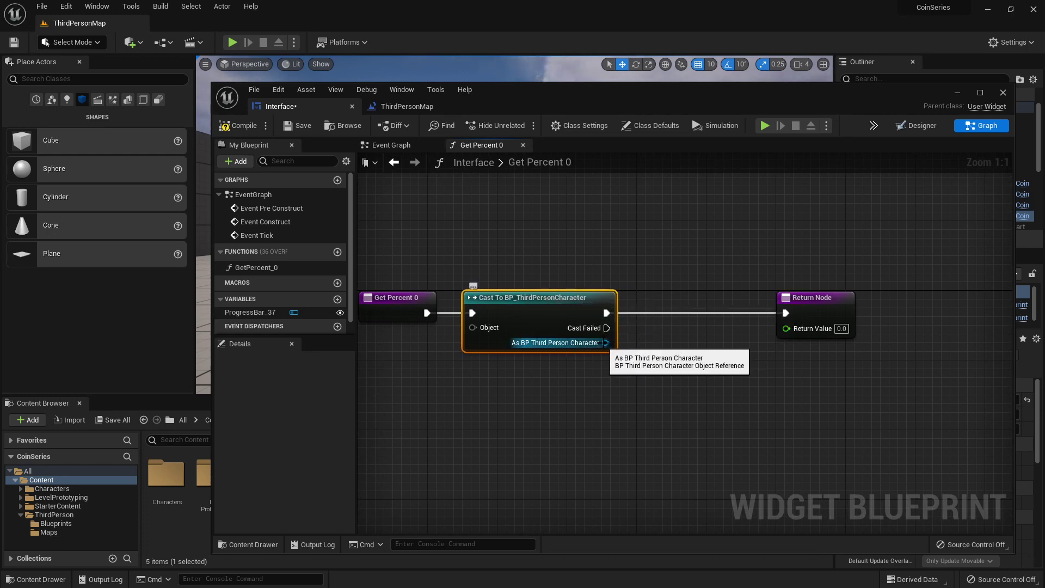
- Add a Coin Count getter wired to the cast's character output
{"action": "left_click_drag", "start_coordinate": [605, 342], "coordinate": [661, 354]}
{"action": "type", "text": "get coins"}
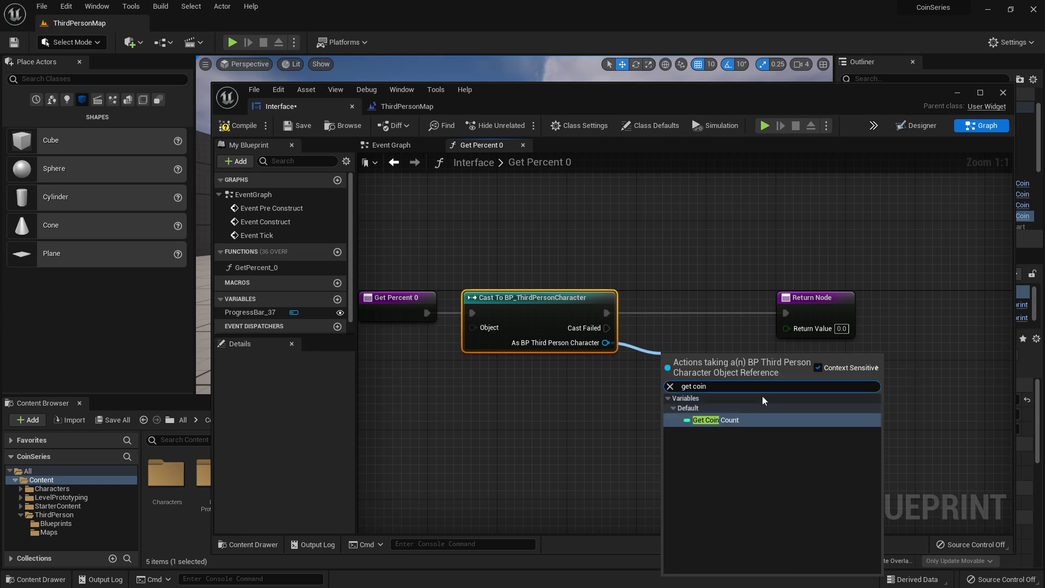
{"action": "left_click", "coordinate": [743, 420]}
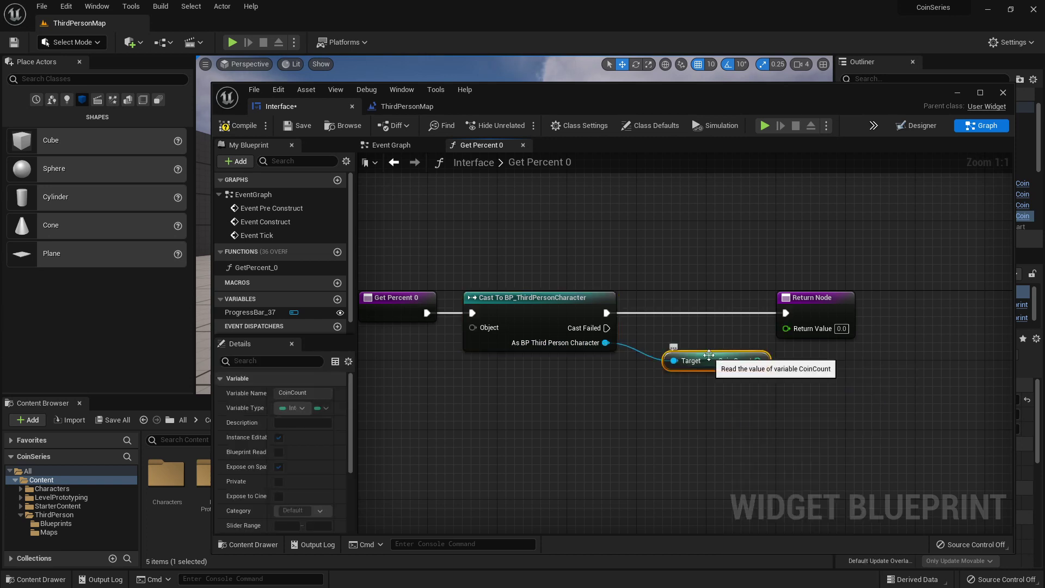
{"action": "left_click_drag", "start_coordinate": [709, 355], "coordinate": [683, 390]}
{"action": "right_click_drag", "start_coordinate": [777, 371], "coordinate": [604, 359]}
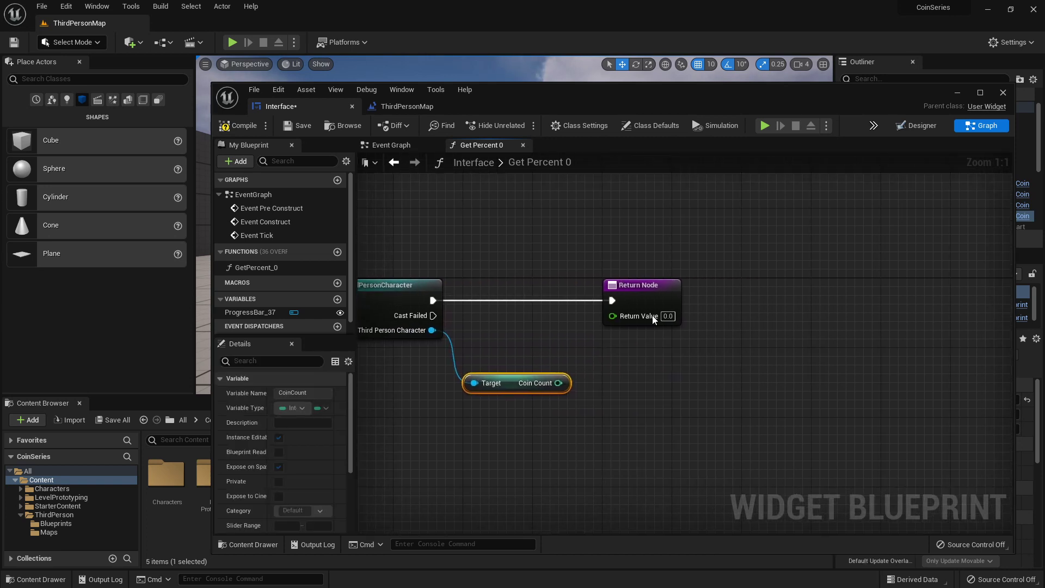
{"action": "left_click_drag", "start_coordinate": [659, 292], "coordinate": [778, 292]}
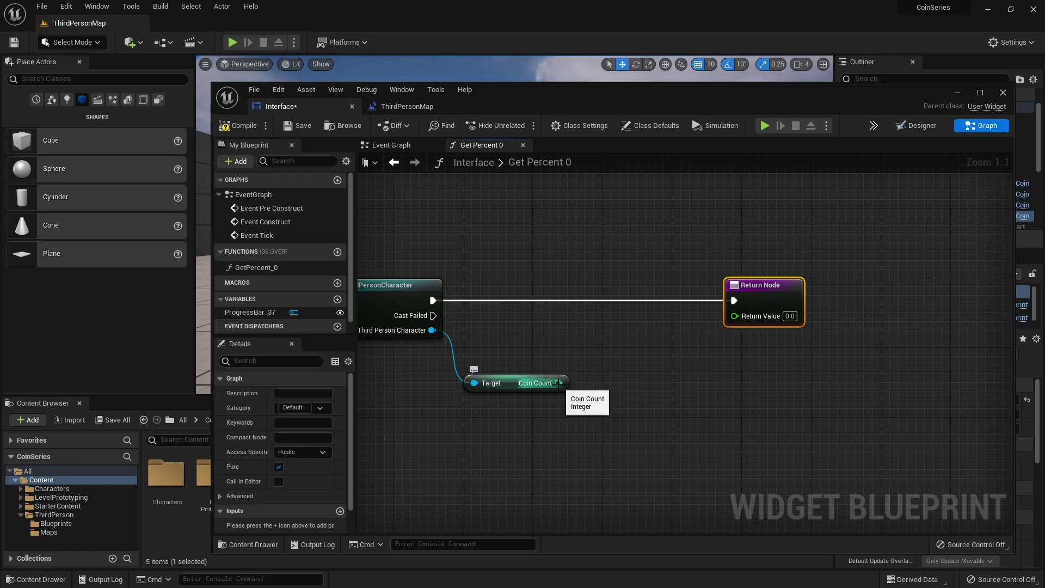
- Add a Divide node fed by Coin Count with a divisor of 4
{"action": "left_click_drag", "start_coordinate": [558, 383], "coordinate": [604, 380]}
{"action": "type", "text": "divide"}
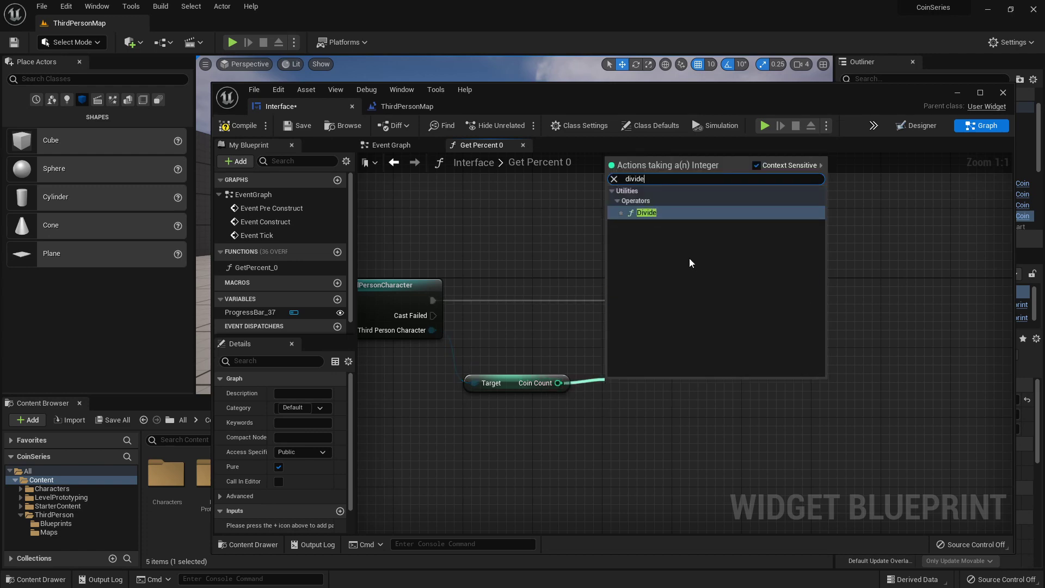
{"action": "left_click", "coordinate": [655, 212]}
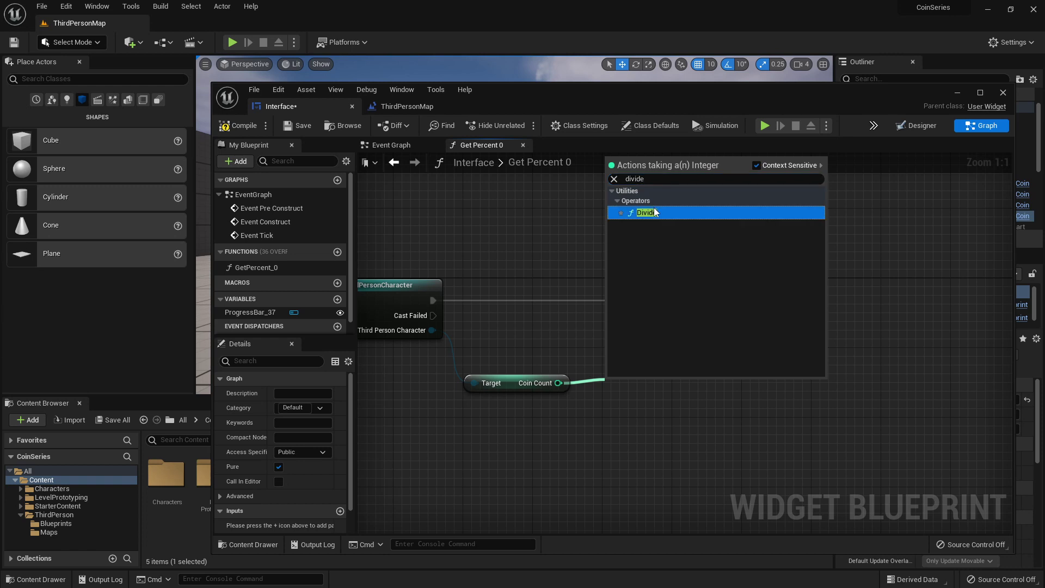
{"action": "left_click", "coordinate": [654, 212]}
{"action": "left_click", "coordinate": [627, 407]}
{"action": "type", "text": "4"}
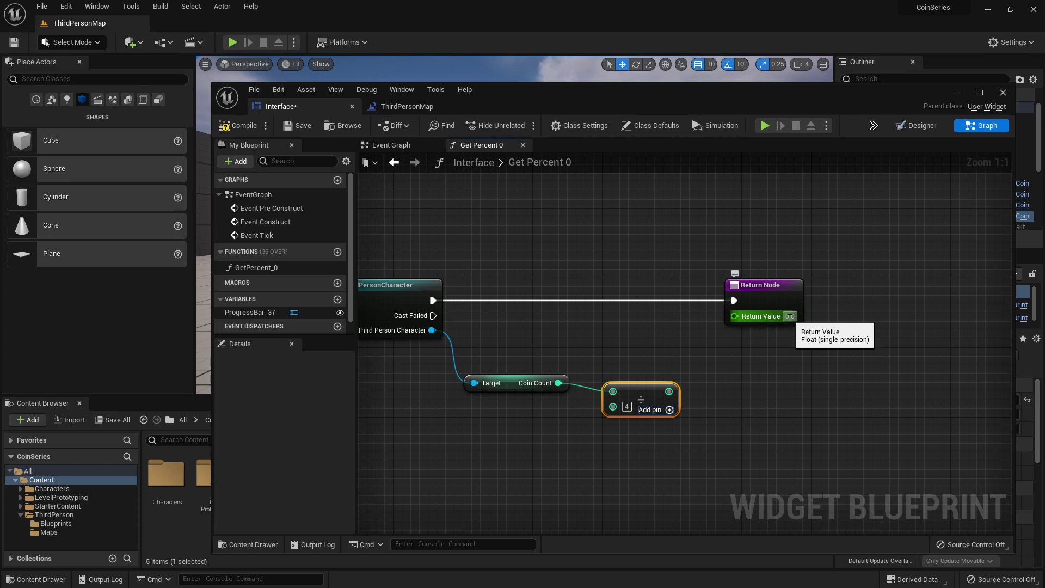
- Convert the division output to a single-precision float, wire it to Return Value, and re-enter divisor 4
{"action": "right_click", "coordinate": [670, 393]}
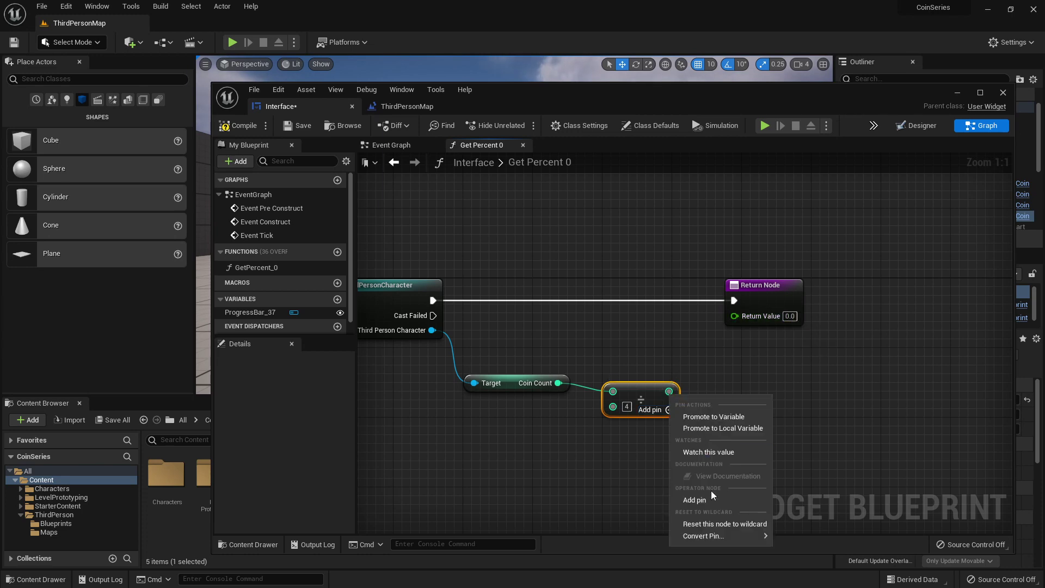
{"action": "mouse_move", "coordinate": [701, 537]}
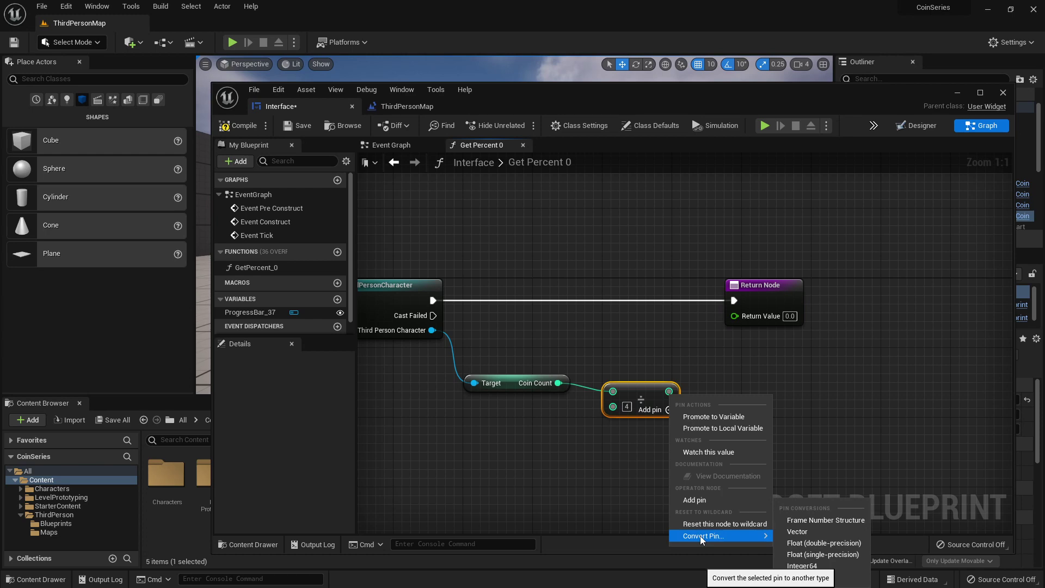
{"action": "left_click", "coordinate": [799, 554]}
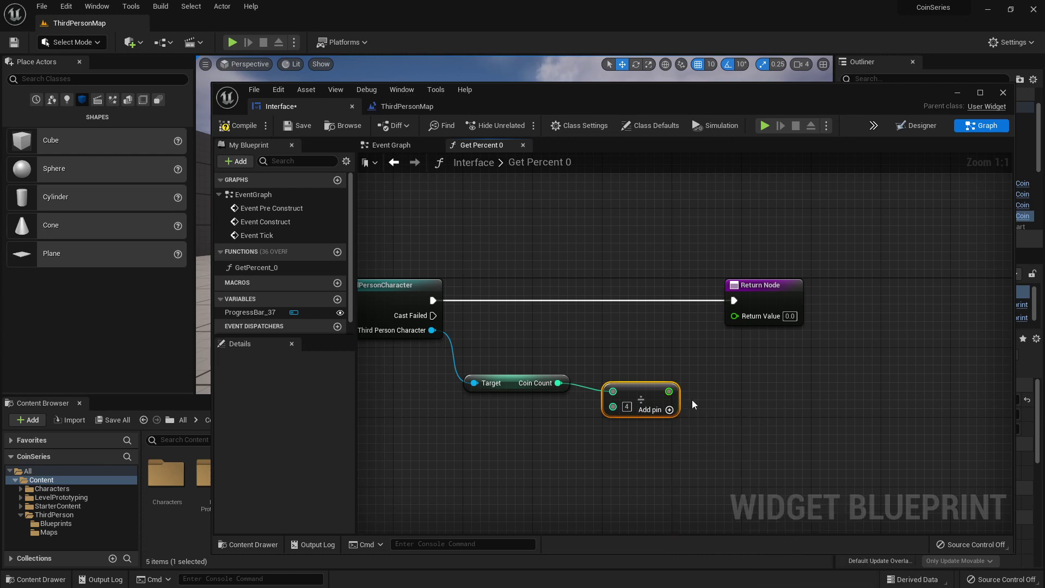
{"action": "left_click_drag", "start_coordinate": [669, 390], "coordinate": [796, 293]}
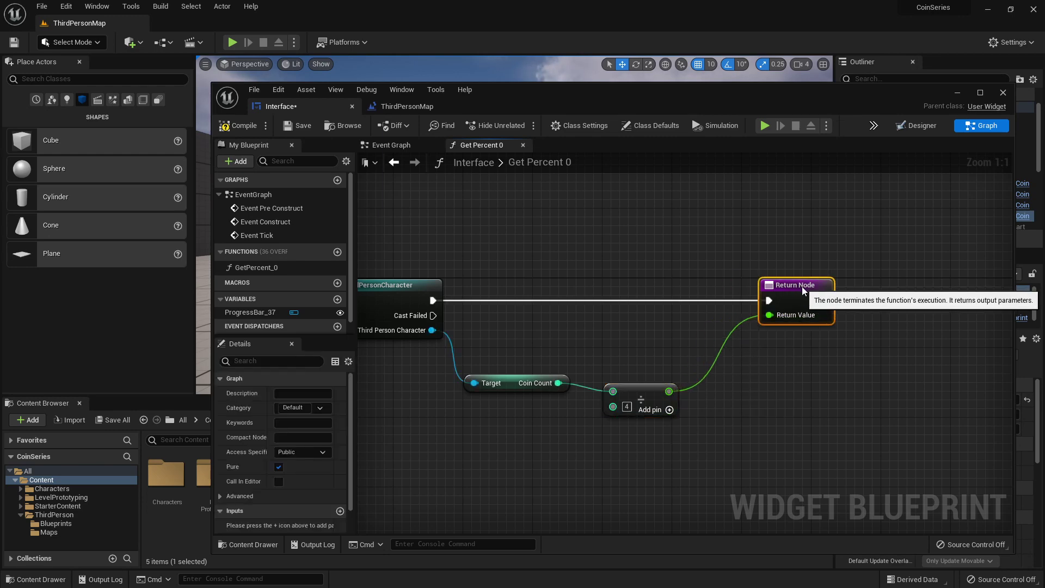
{"action": "left_click_drag", "start_coordinate": [648, 386], "coordinate": [655, 361]}
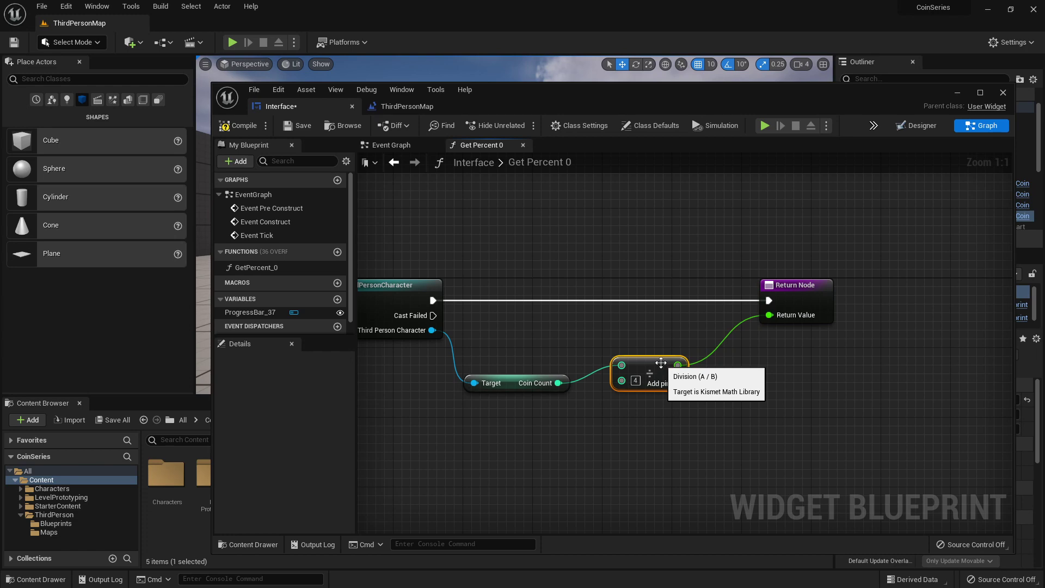
{"action": "left_click", "coordinate": [635, 380]}
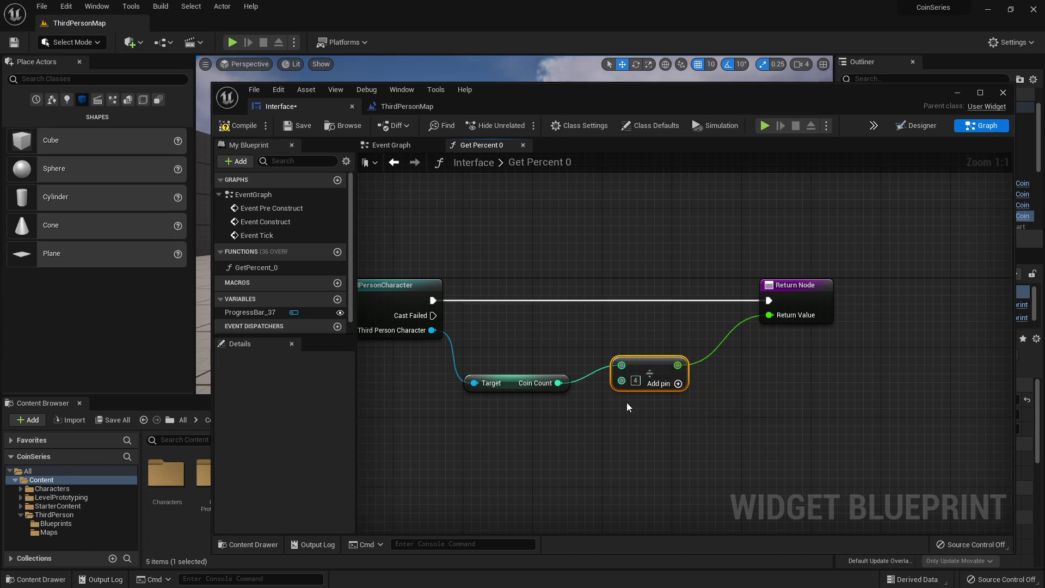
{"action": "type", "text": "4"}
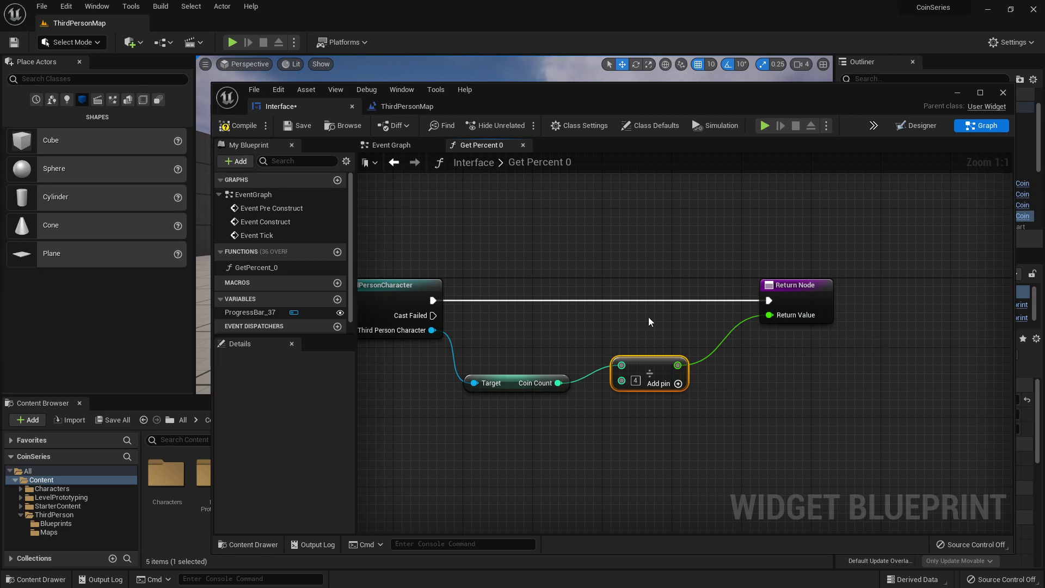
- Wire a Get Player Character node into the cast's Object input
{"action": "left_click", "coordinate": [234, 126]}
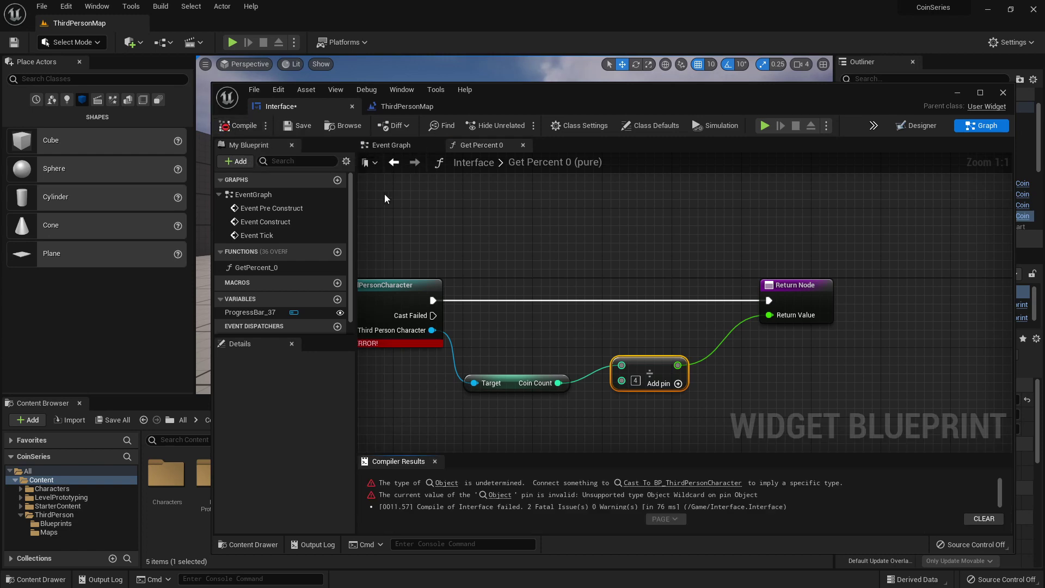
{"action": "right_click_drag", "start_coordinate": [409, 201], "coordinate": [623, 202]}
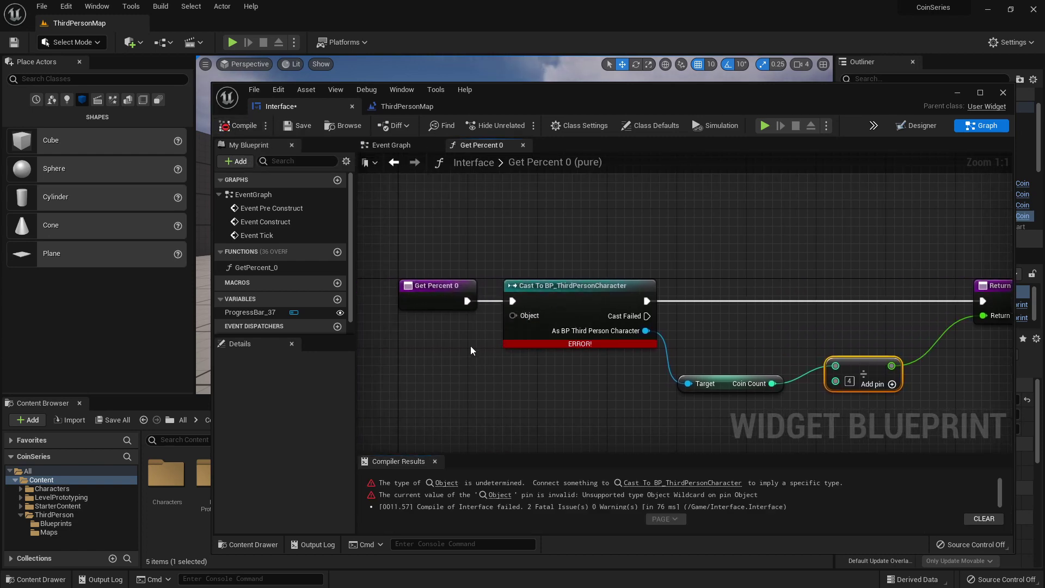
{"action": "left_click_drag", "start_coordinate": [507, 314], "coordinate": [470, 354]}
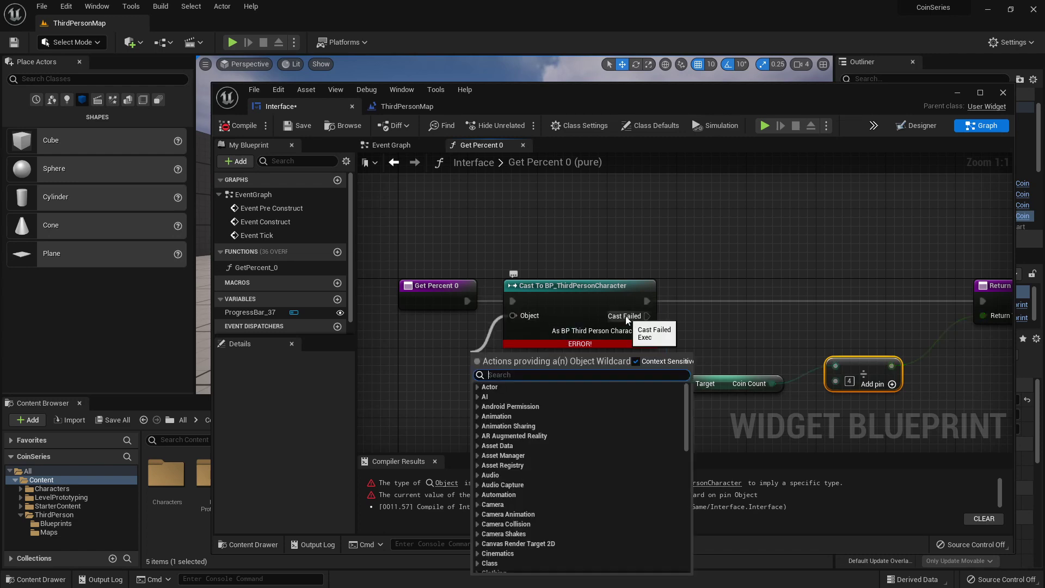
{"action": "type", "text": "get pla"}
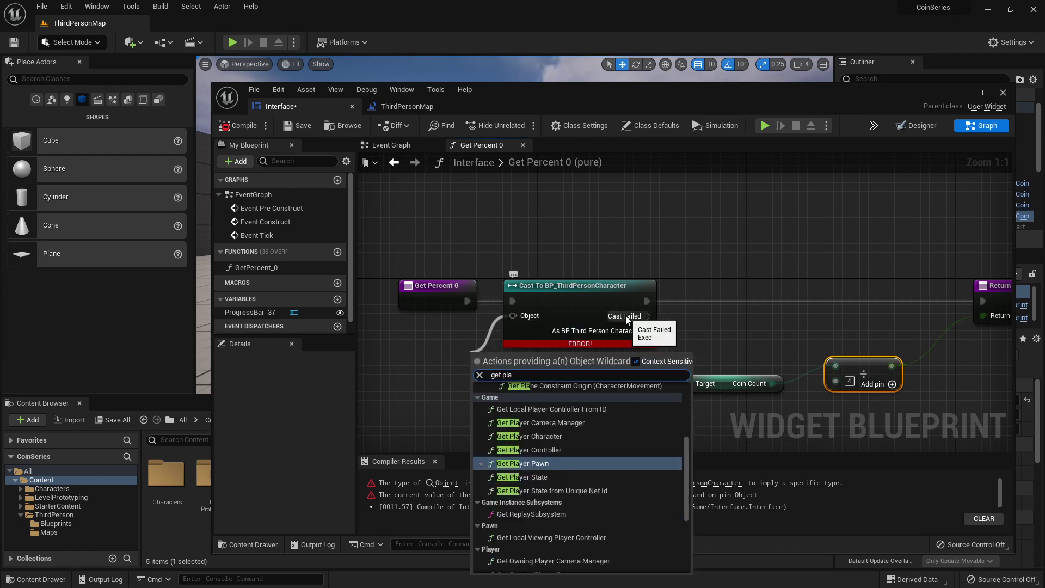
{"action": "type", "text": "yer char"}
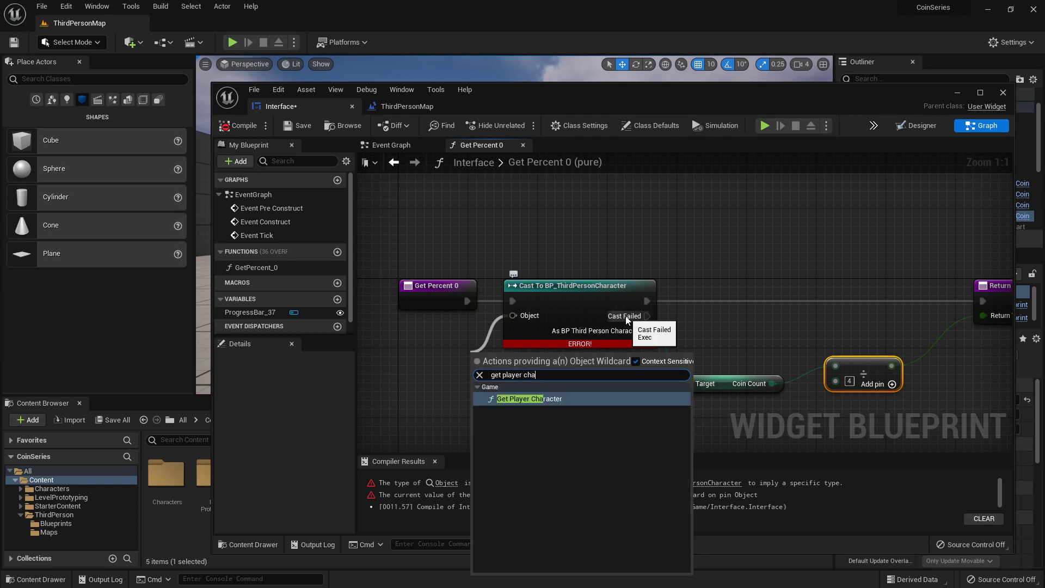
{"action": "left_click", "coordinate": [570, 398]}
{"action": "left_click_drag", "start_coordinate": [515, 351], "coordinate": [408, 352]}
{"action": "right_click_drag", "start_coordinate": [383, 374], "coordinate": [466, 378]}
{"action": "left_click_drag", "start_coordinate": [500, 366], "coordinate": [491, 357]}
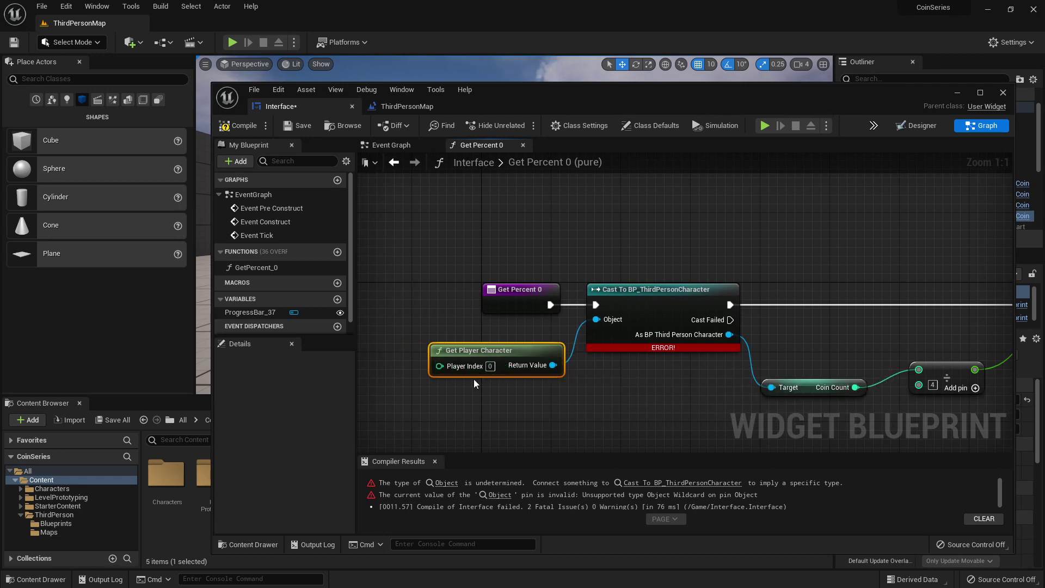
- Compile and save the Interface widget blueprint, then move its window aside
{"action": "left_click", "coordinate": [239, 127]}
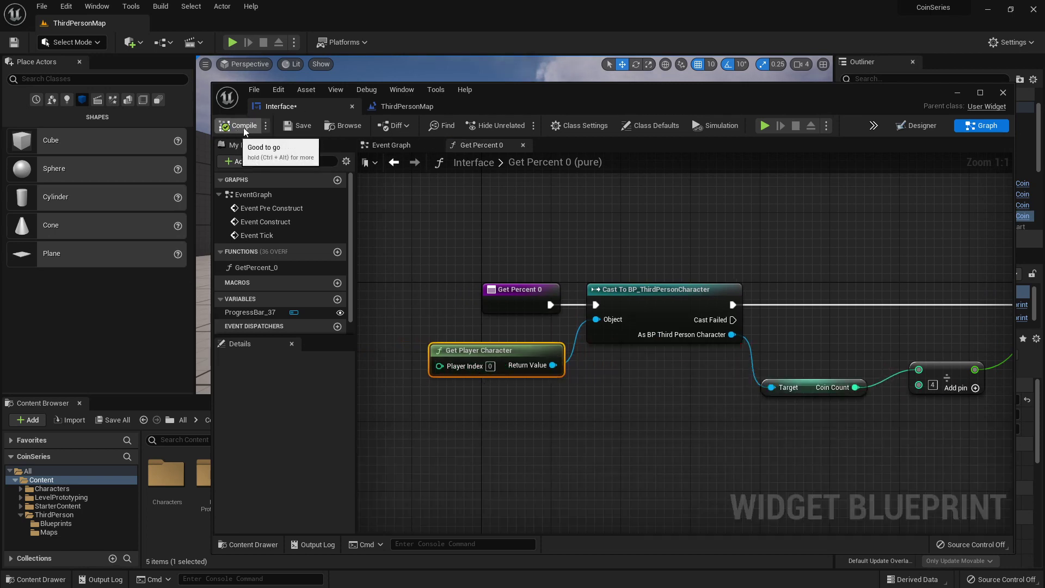
{"action": "left_click", "coordinate": [294, 126]}
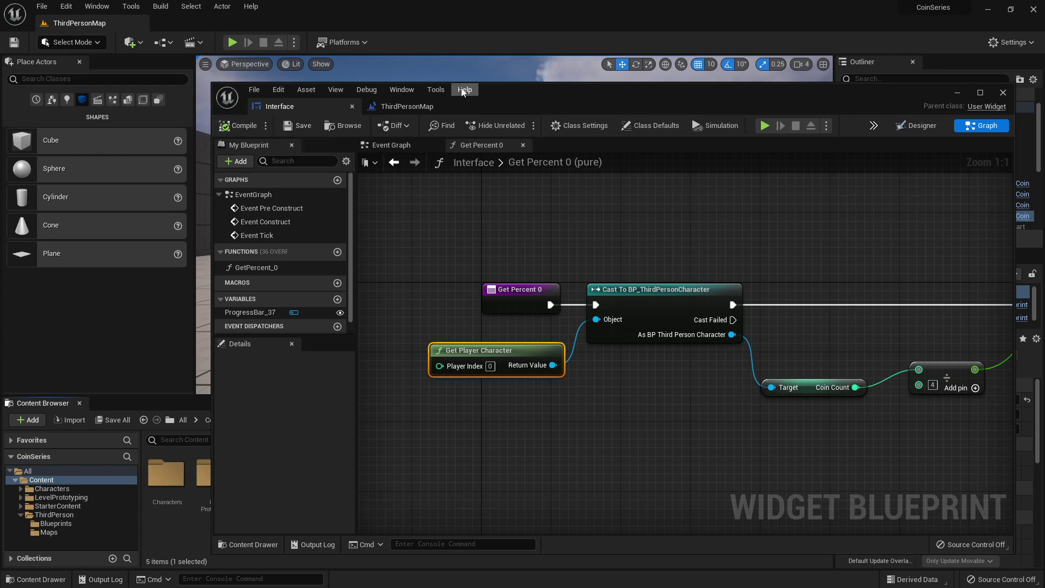
{"action": "left_click_drag", "start_coordinate": [494, 88], "coordinate": [1044, 327]}
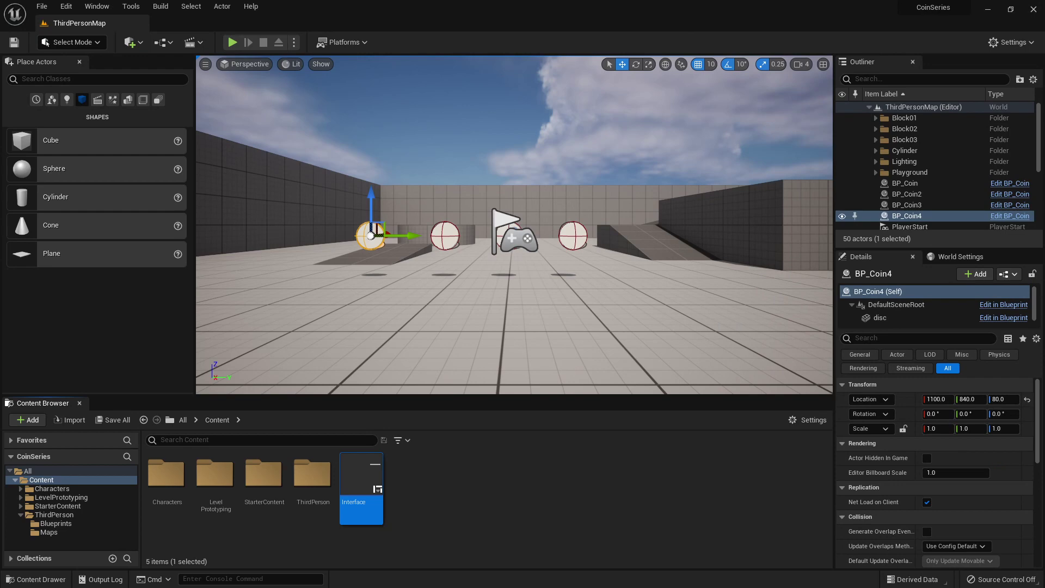
- Play-test by running the character through coins to watch the bar fill, then reopen Interface
{"action": "left_click", "coordinate": [231, 42]}
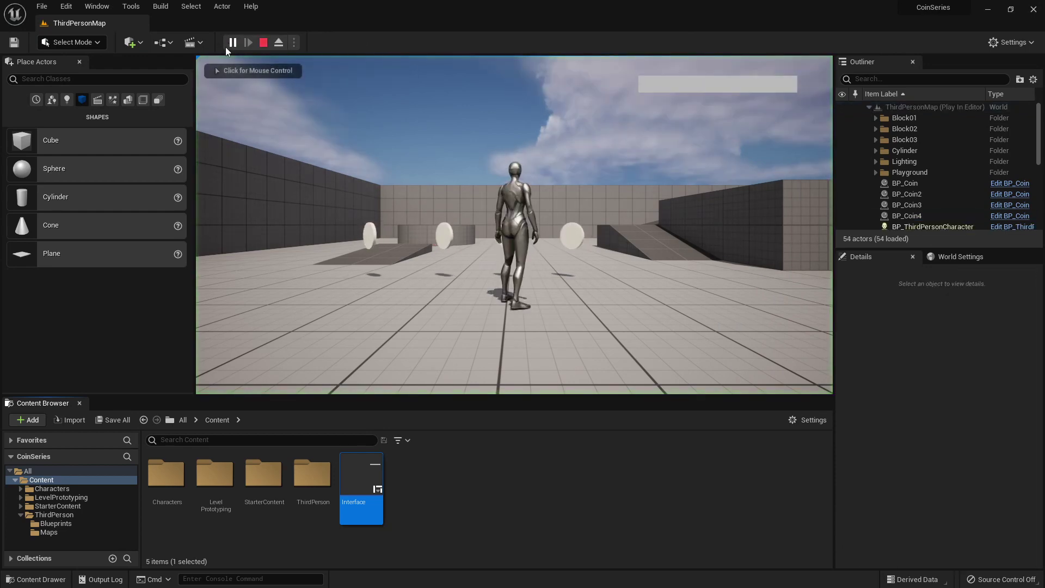
{"action": "left_click", "coordinate": [707, 87]}
{"action": "key", "text": "w"}
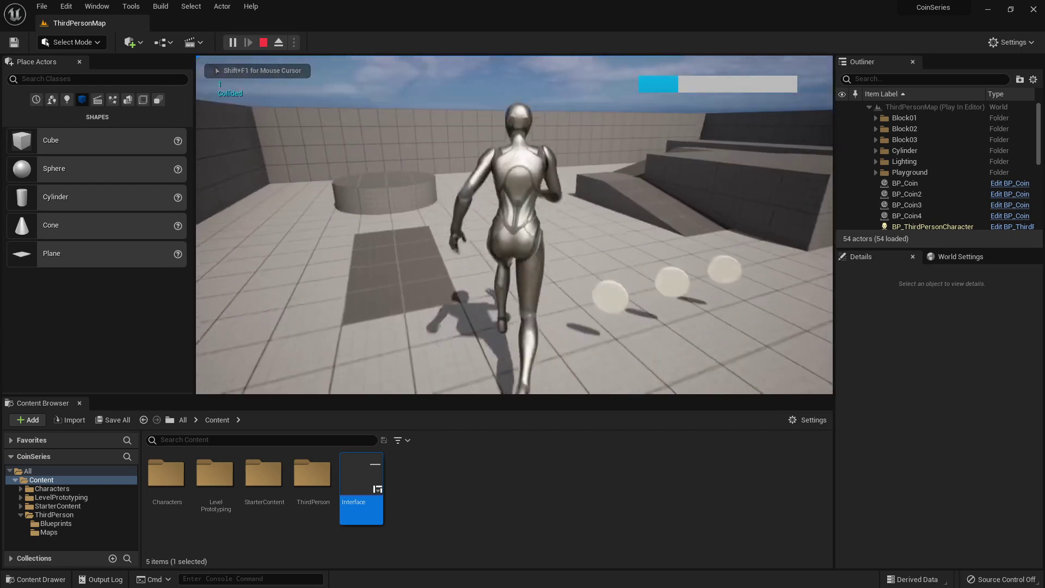
{"action": "key", "text": "a"}
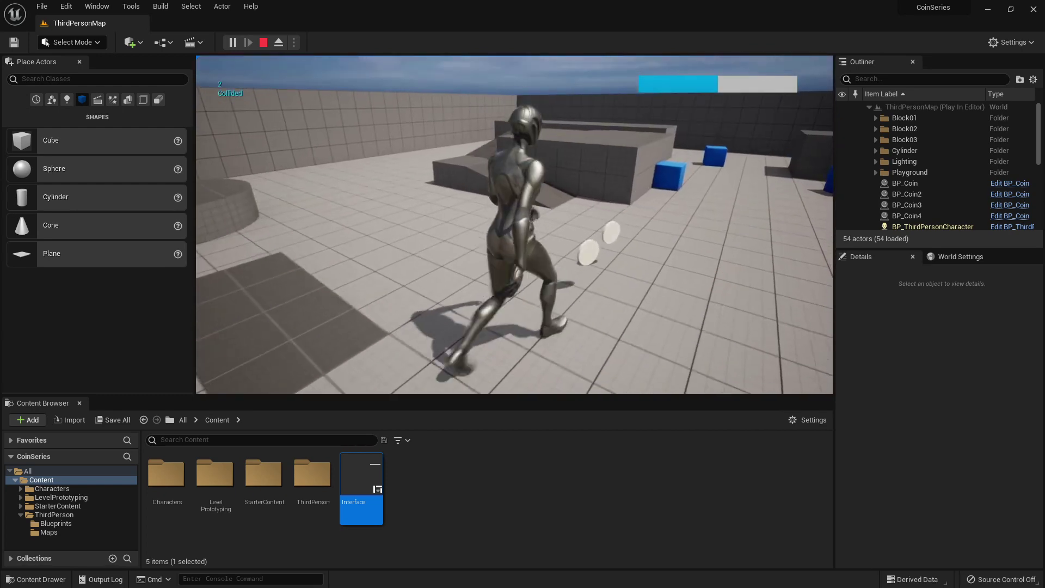
{"action": "key", "text": "w"}
{"action": "key", "text": "w"}
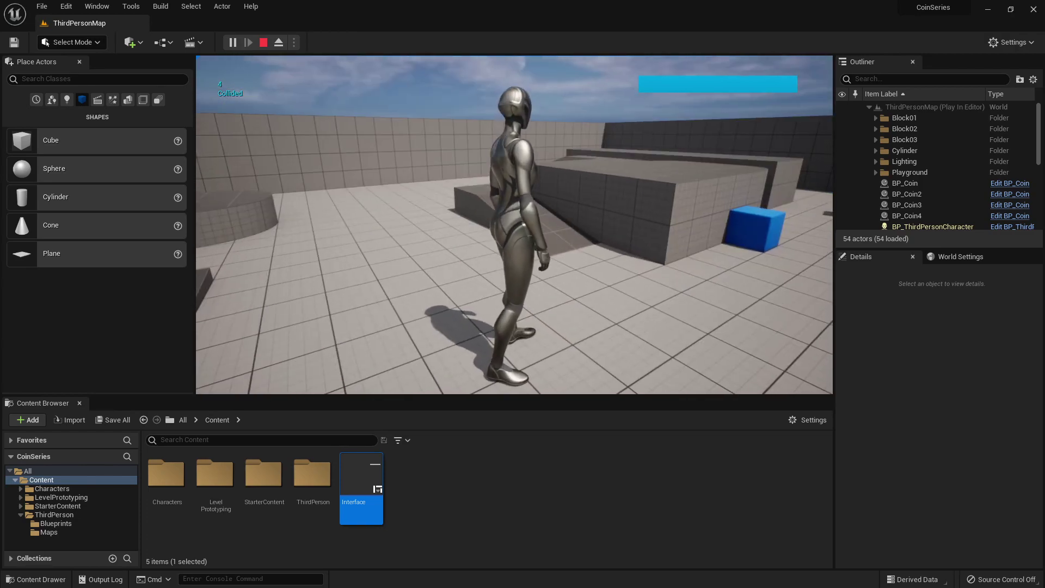
{"action": "key", "text": "Escape"}
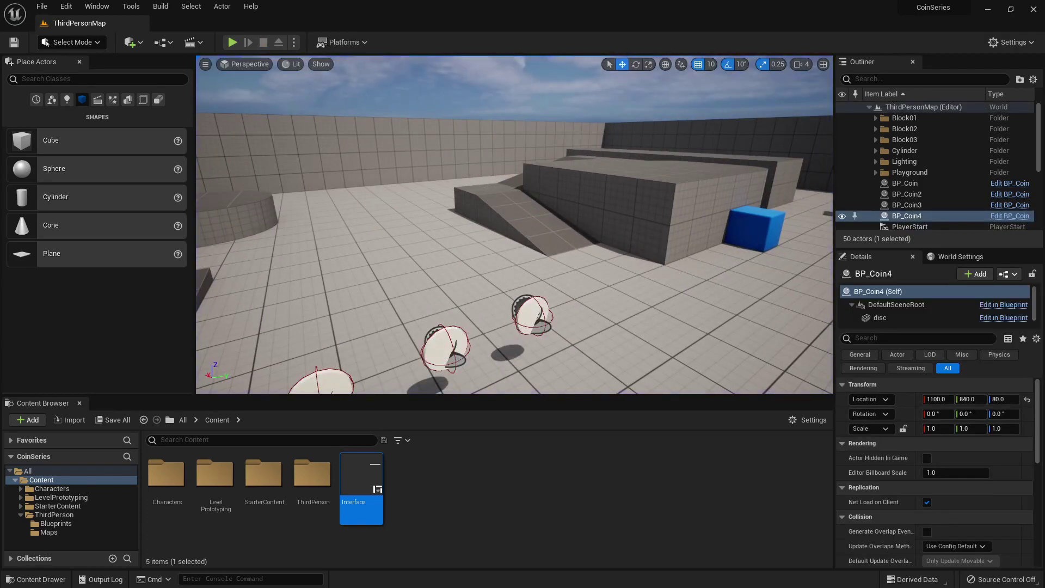
{"action": "double_click", "coordinate": [361, 487]}
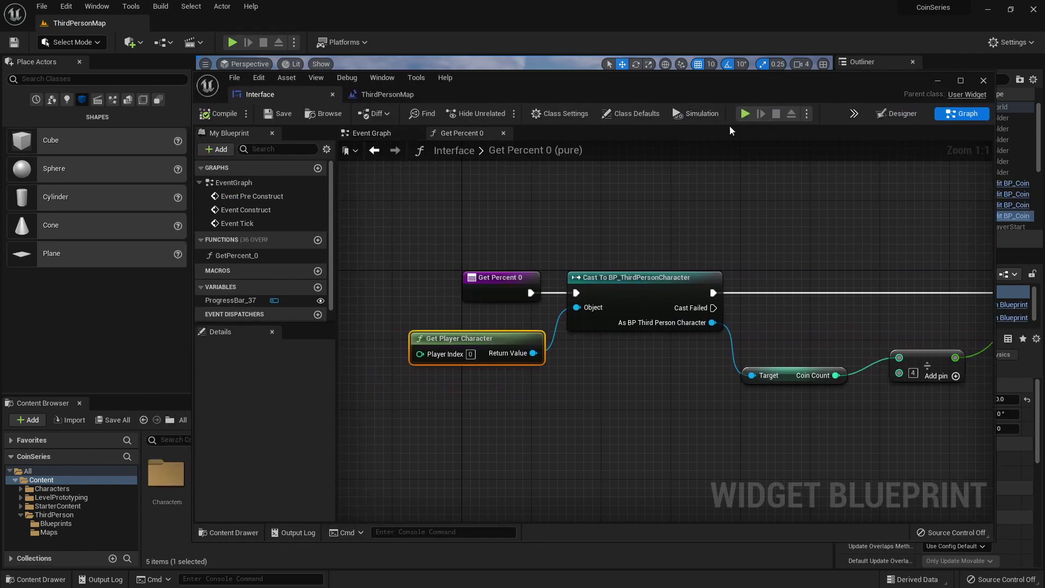
- Make the progress bar's background image fully transparent by setting its tint alpha to 0
{"action": "left_click", "coordinate": [899, 113]}
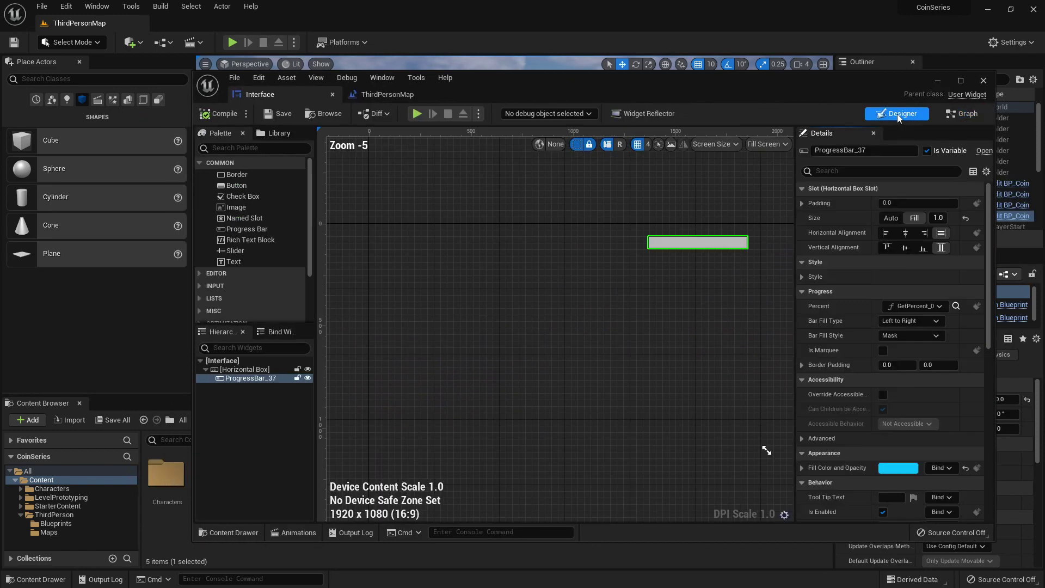
{"action": "left_click", "coordinate": [961, 114]}
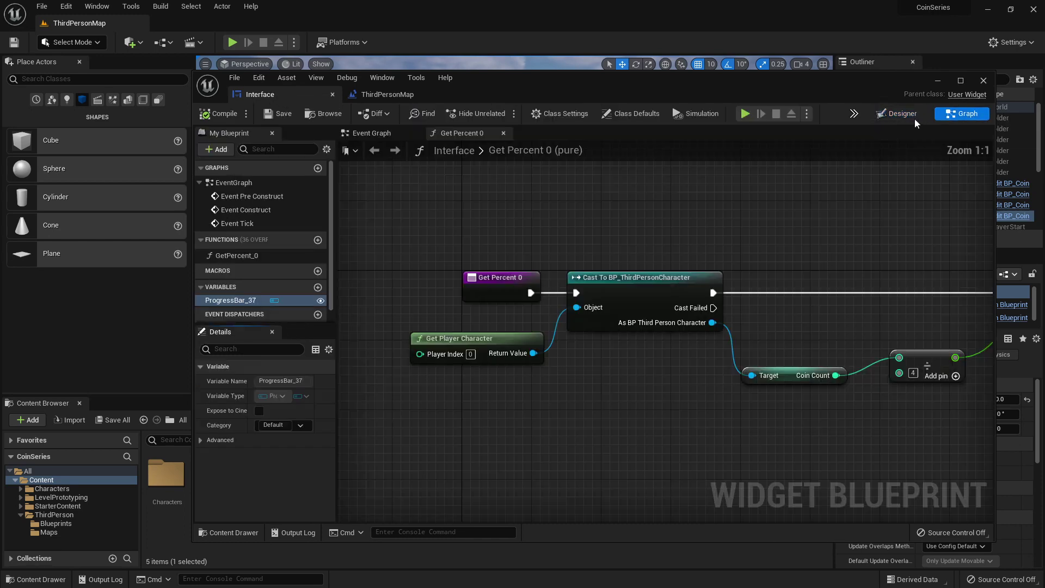
{"action": "left_click", "coordinate": [898, 114]}
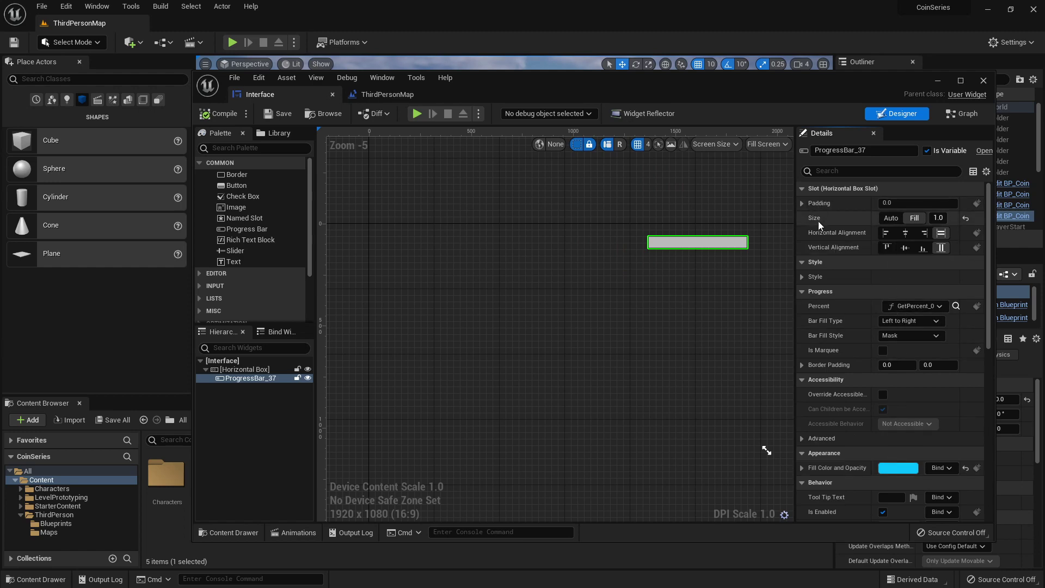
{"action": "left_click", "coordinate": [801, 276]}
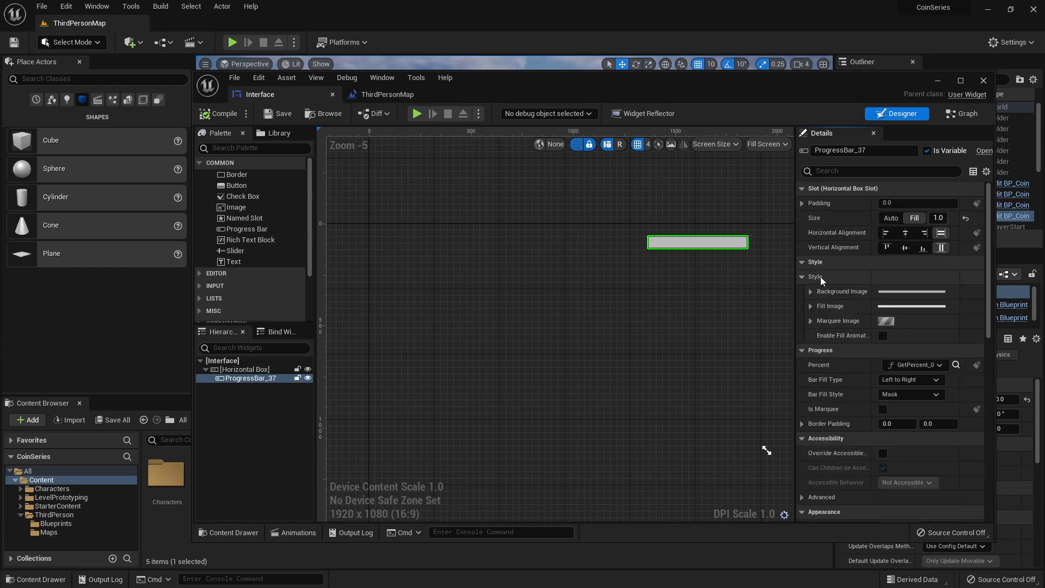
{"action": "left_click", "coordinate": [810, 291]}
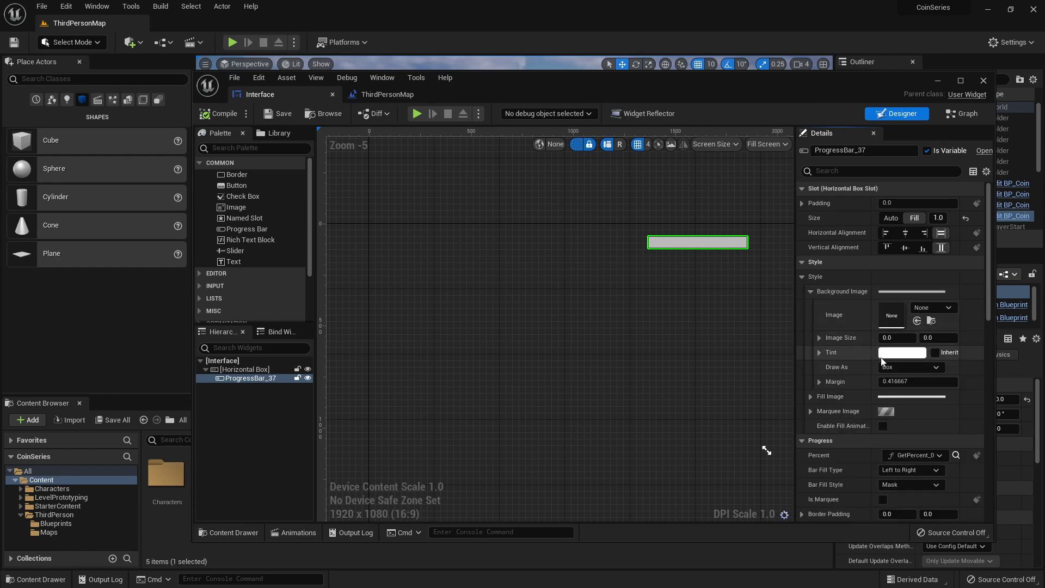
{"action": "left_click", "coordinate": [897, 358]}
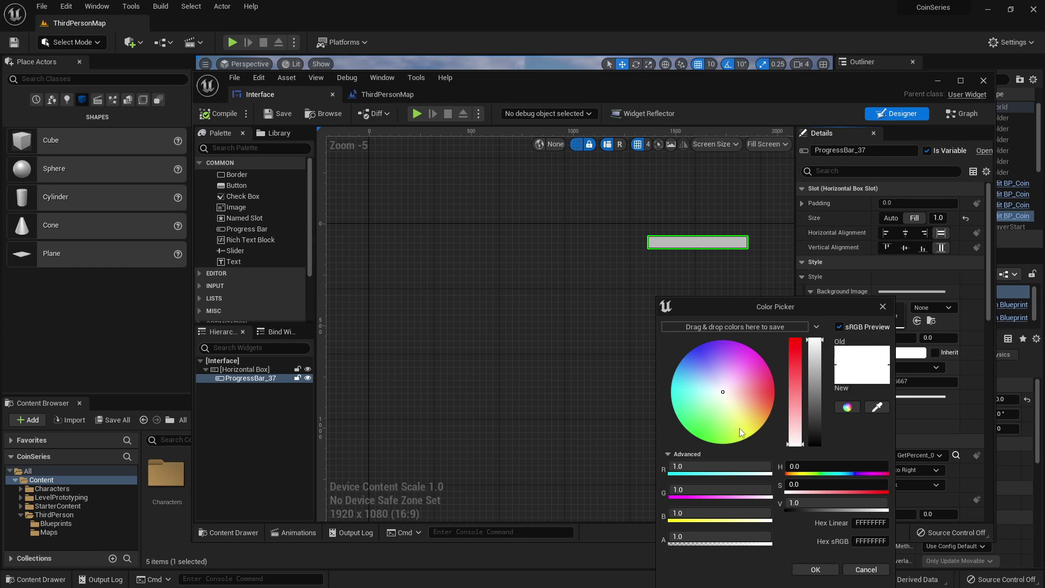
{"action": "left_click", "coordinate": [883, 307]}
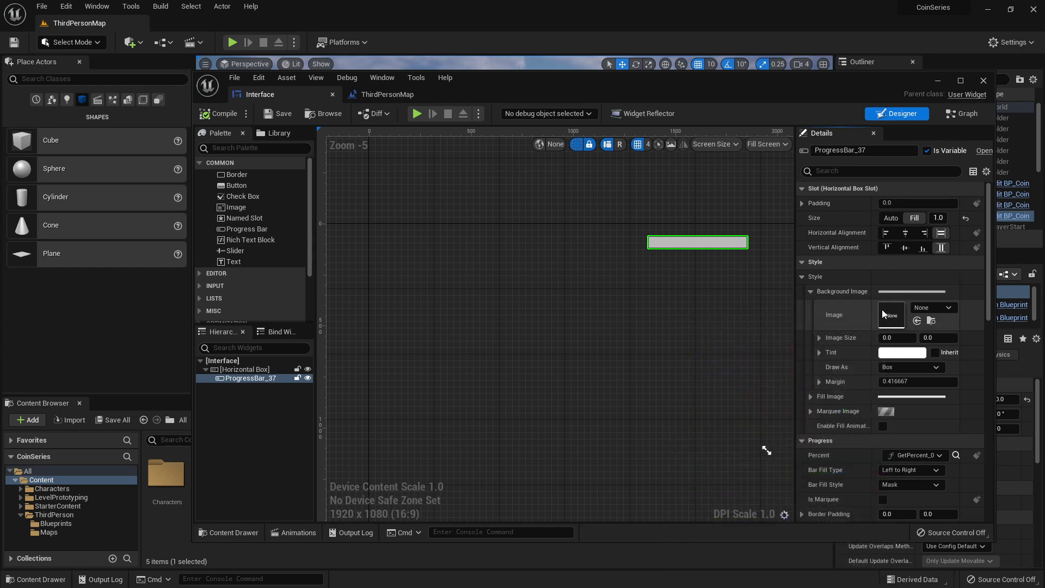
{"action": "left_click", "coordinate": [819, 352]}
{"action": "left_click", "coordinate": [881, 411]}
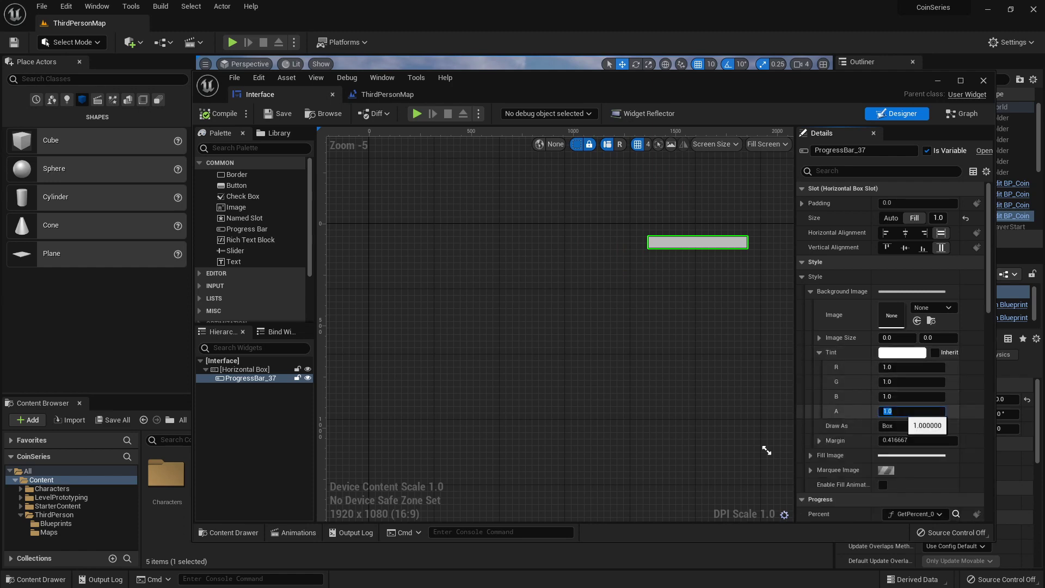
{"action": "key", "text": "Tab"}
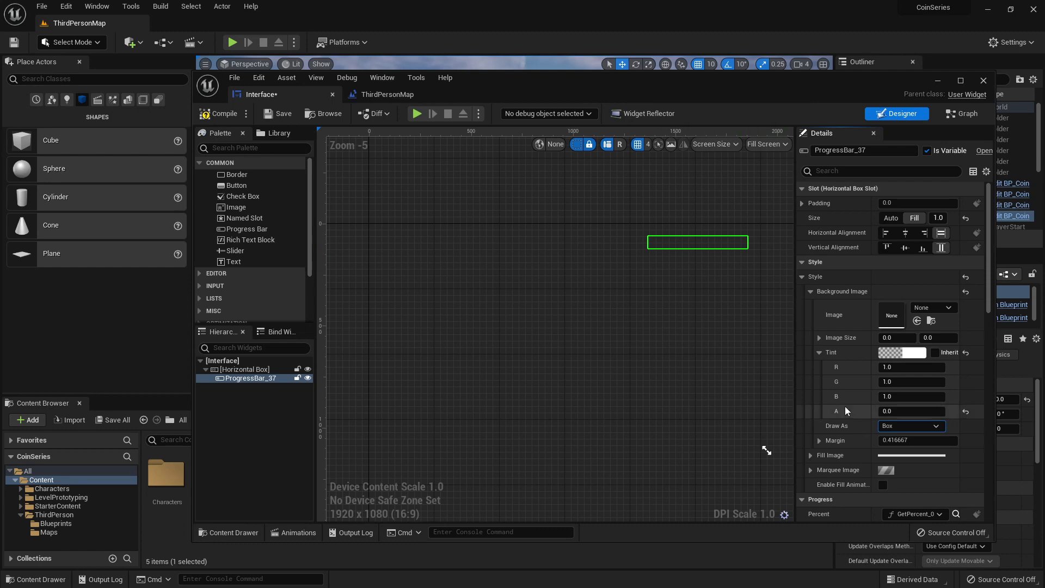
- Darken the progress bar's fill colour to dark blue (005779FF)
{"action": "scroll", "coordinate": [871, 403], "scroll_direction": "down", "scroll_amount": 4}
{"action": "scroll", "coordinate": [880, 406], "scroll_direction": "down", "scroll_amount": 6}
{"action": "left_click", "coordinate": [890, 397]}
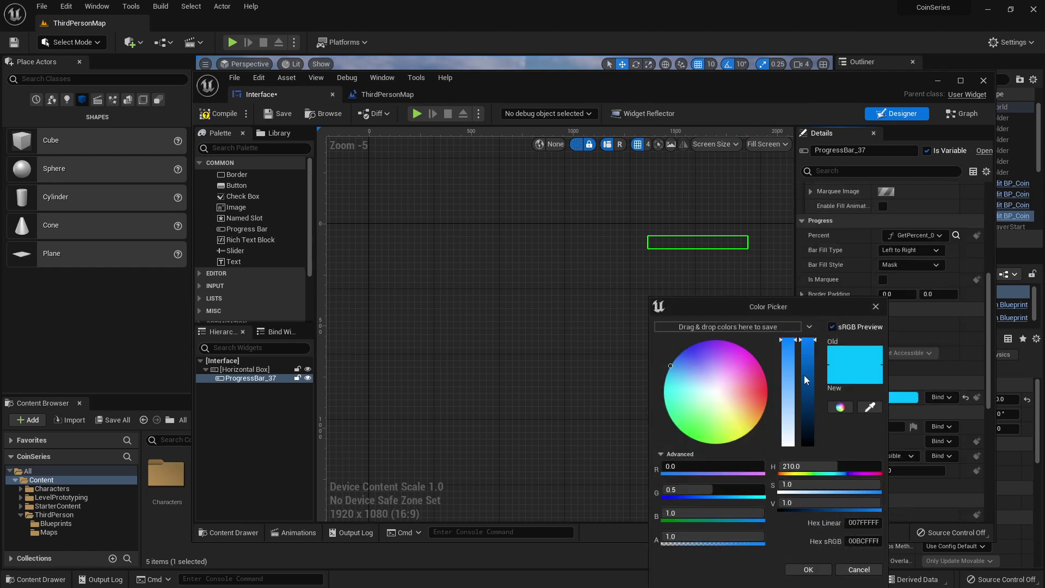
{"action": "left_click_drag", "start_coordinate": [807, 374], "coordinate": [802, 391]}
{"action": "left_click_drag", "start_coordinate": [808, 427], "coordinate": [808, 423]}
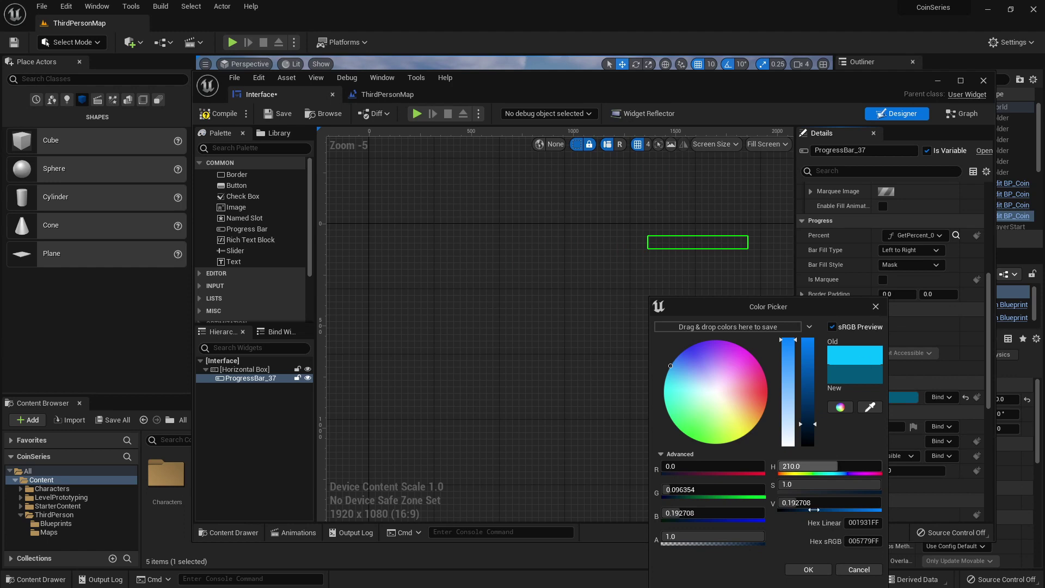
{"action": "left_click", "coordinate": [808, 569]}
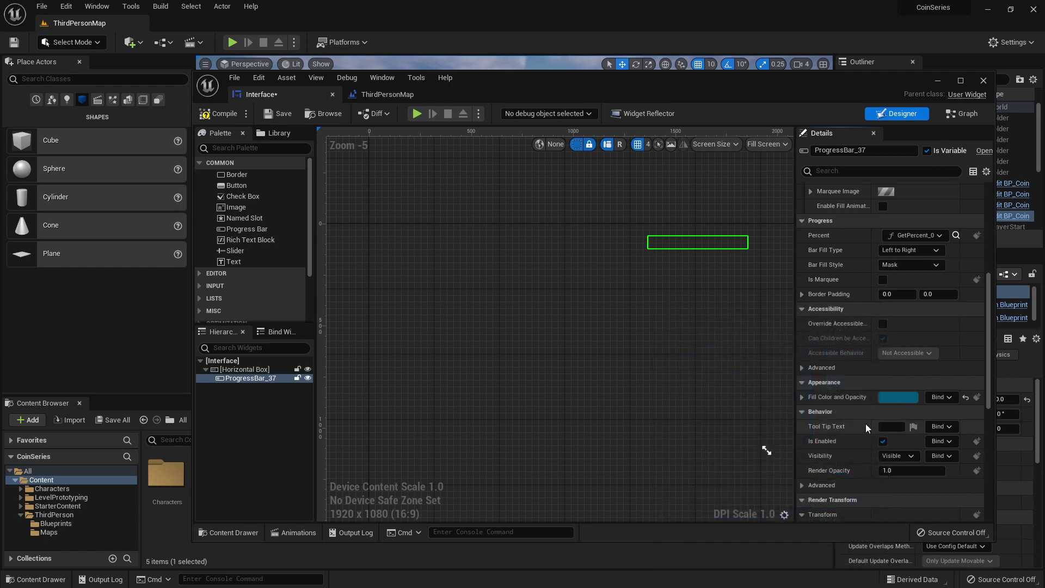
- Compile the Interface widget and play-test, collecting coins to check the transparent-background dark blue bar
{"action": "left_click", "coordinate": [225, 113]}
{"action": "left_click", "coordinate": [982, 80]}
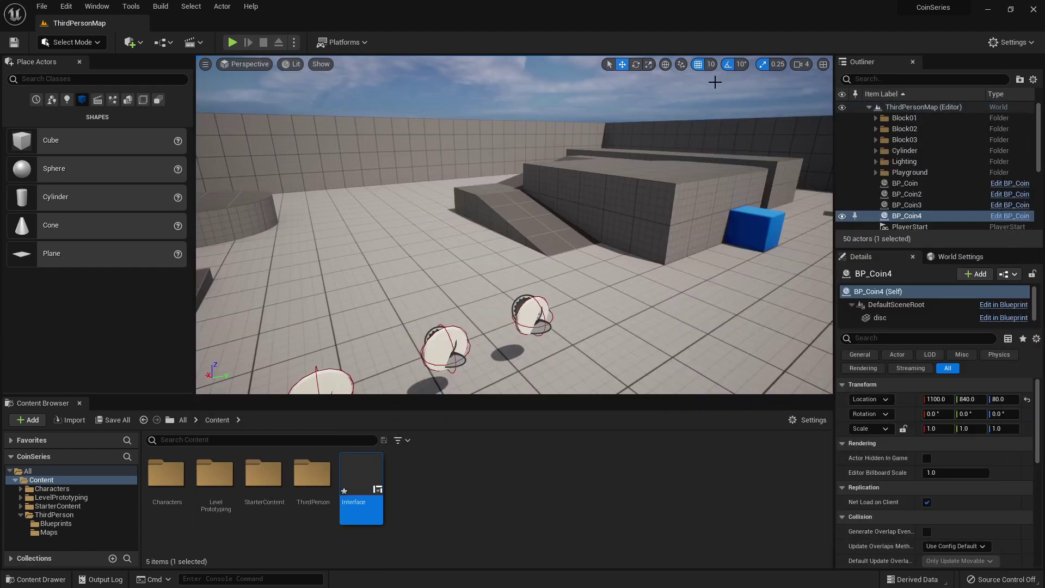
{"action": "left_click", "coordinate": [231, 42]}
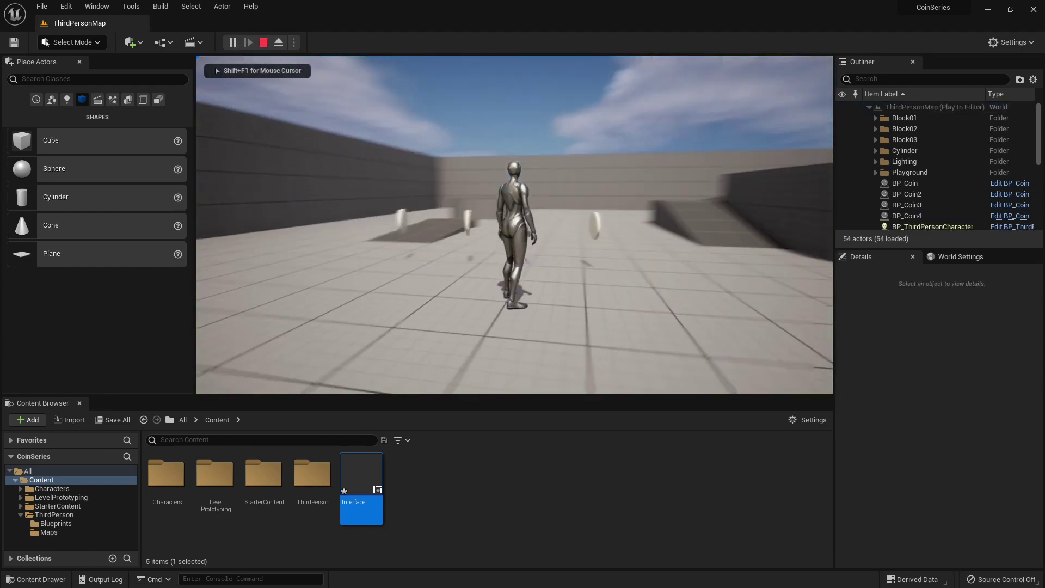
{"action": "key", "text": "w"}
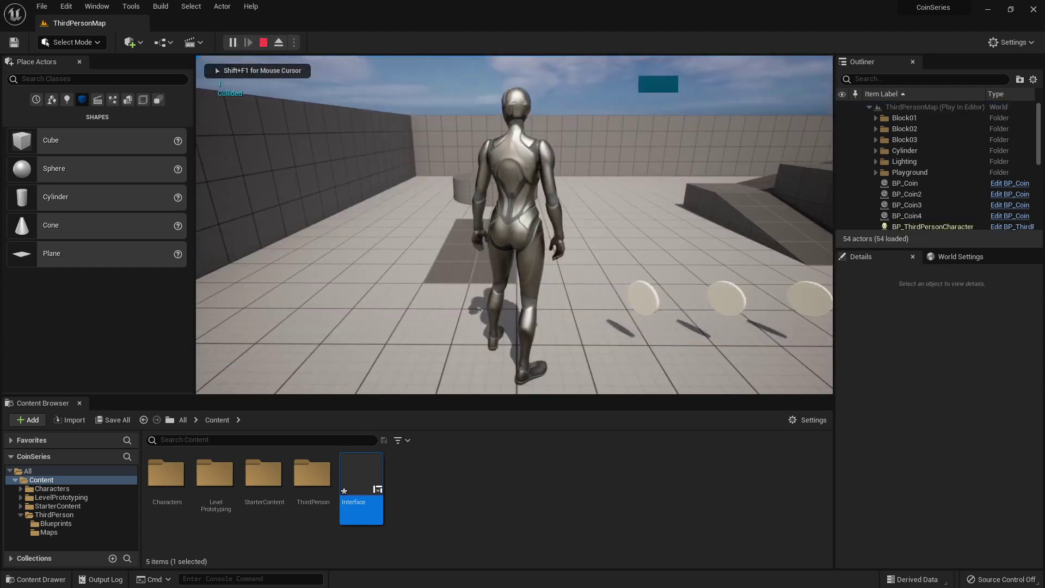
{"action": "key", "text": "a"}
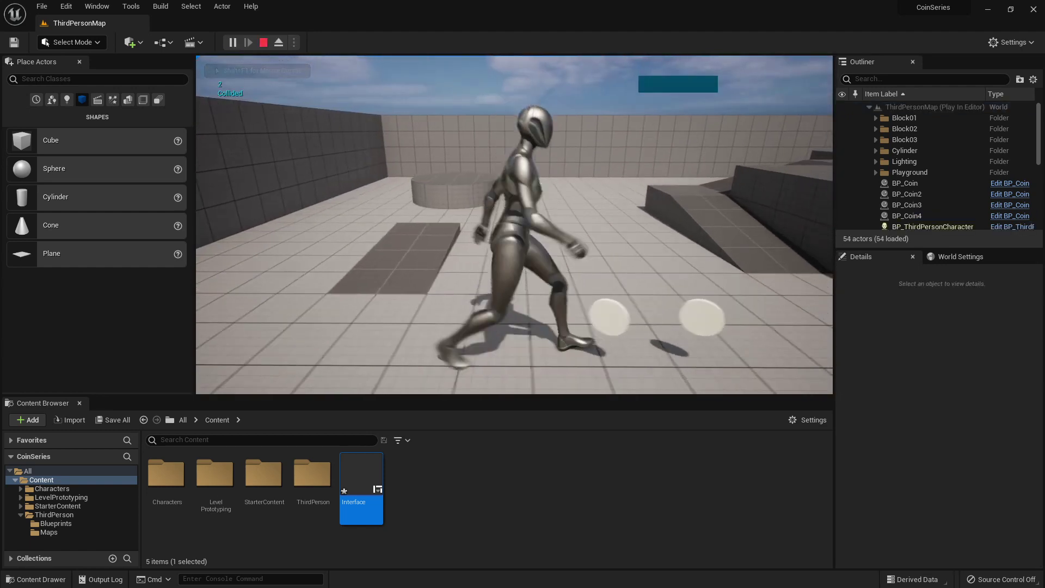
{"action": "key", "text": "Escape"}
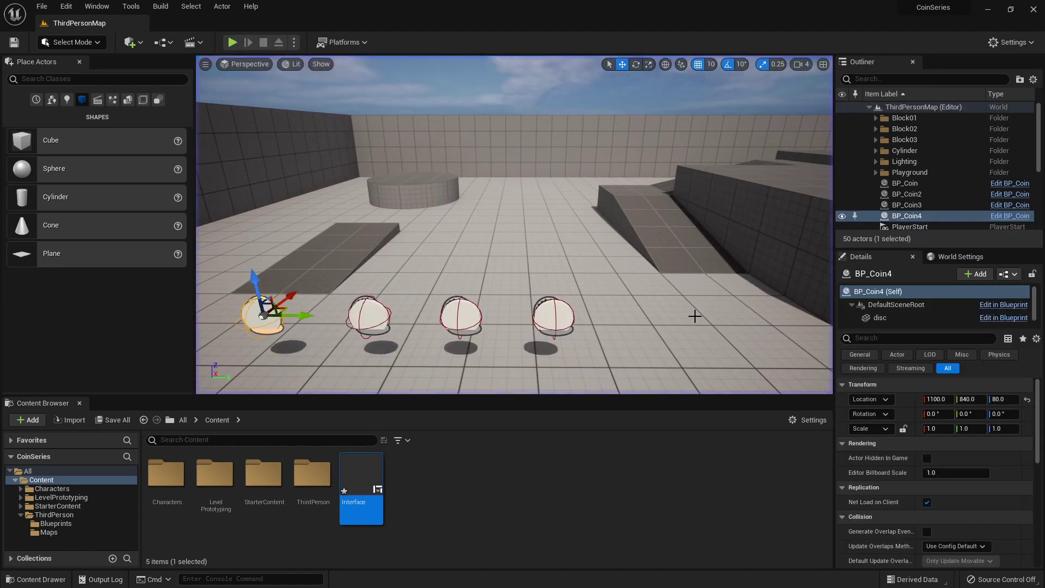
- Reopen the Interface widget and add a Text block beside the progress bar
{"action": "double_click", "coordinate": [361, 488]}
{"action": "left_click_drag", "start_coordinate": [611, 121], "coordinate": [510, 83]}
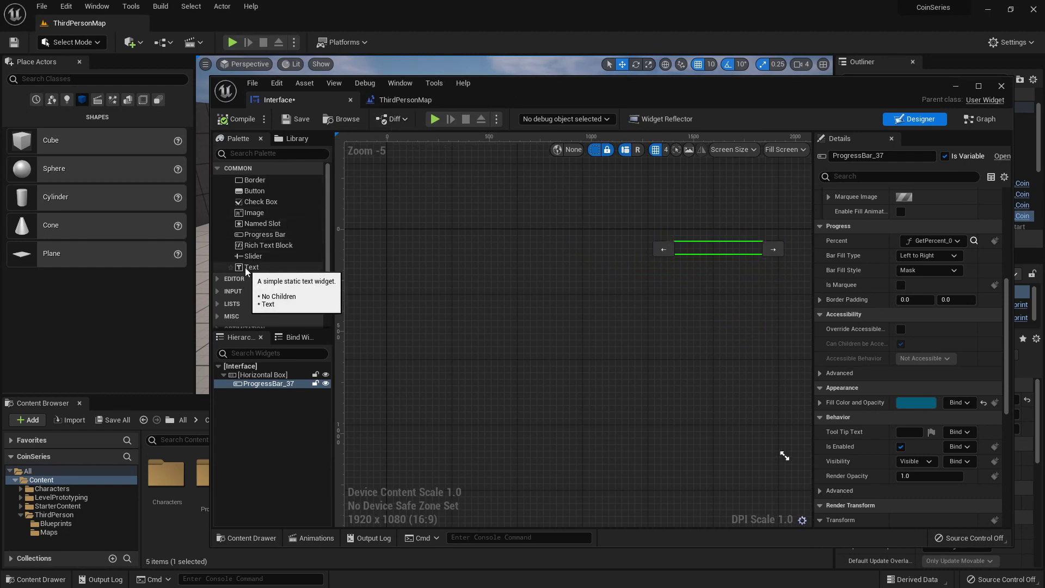
{"action": "left_click_drag", "start_coordinate": [249, 268], "coordinate": [716, 254]}
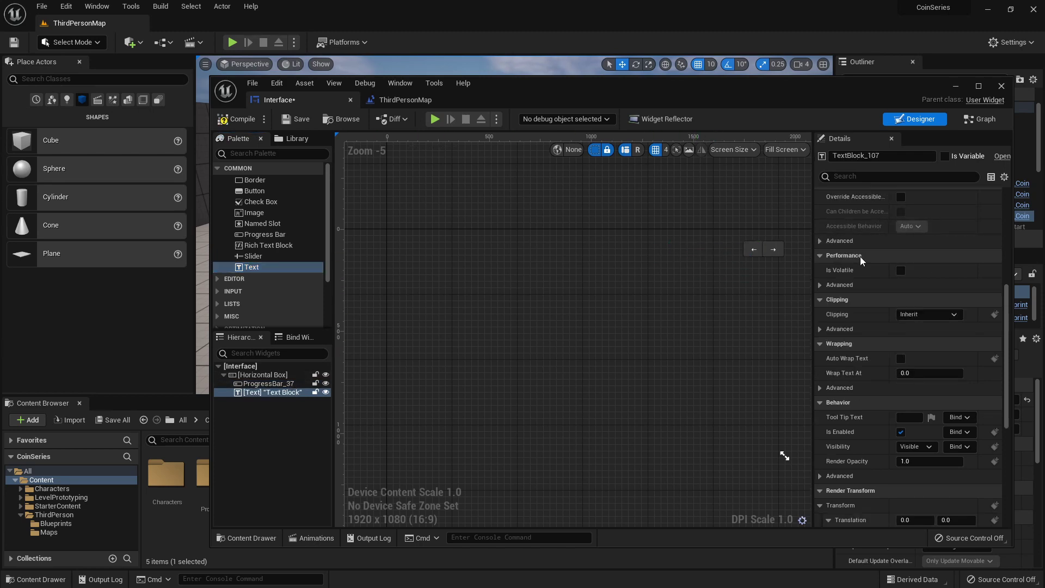
- Change the text block's label to 'COINS' and compile the widget
{"action": "scroll", "coordinate": [861, 257], "scroll_direction": "up", "scroll_amount": 6}
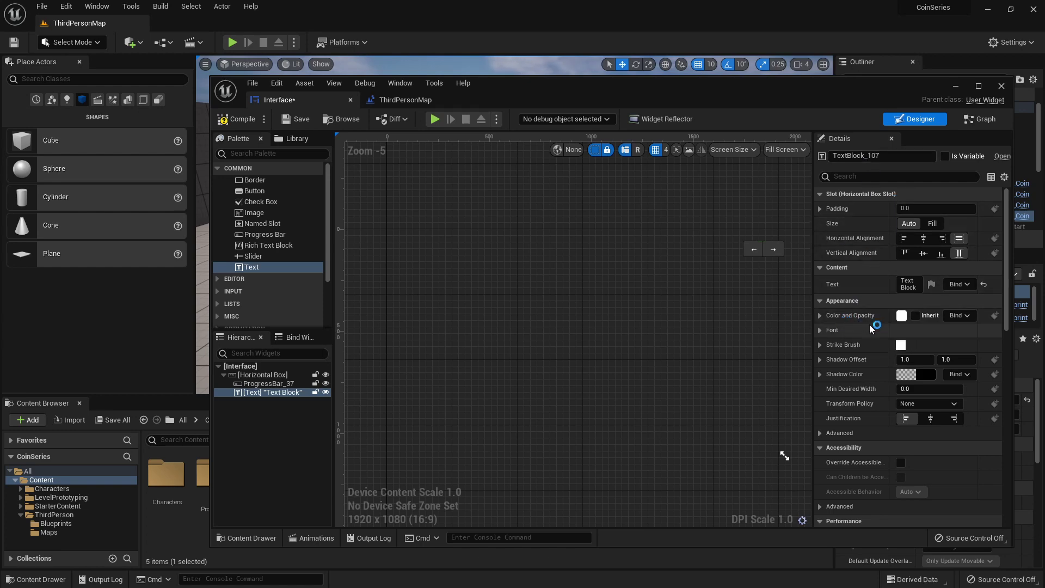
{"action": "left_click", "coordinate": [898, 284]}
{"action": "type", "text": "C"}
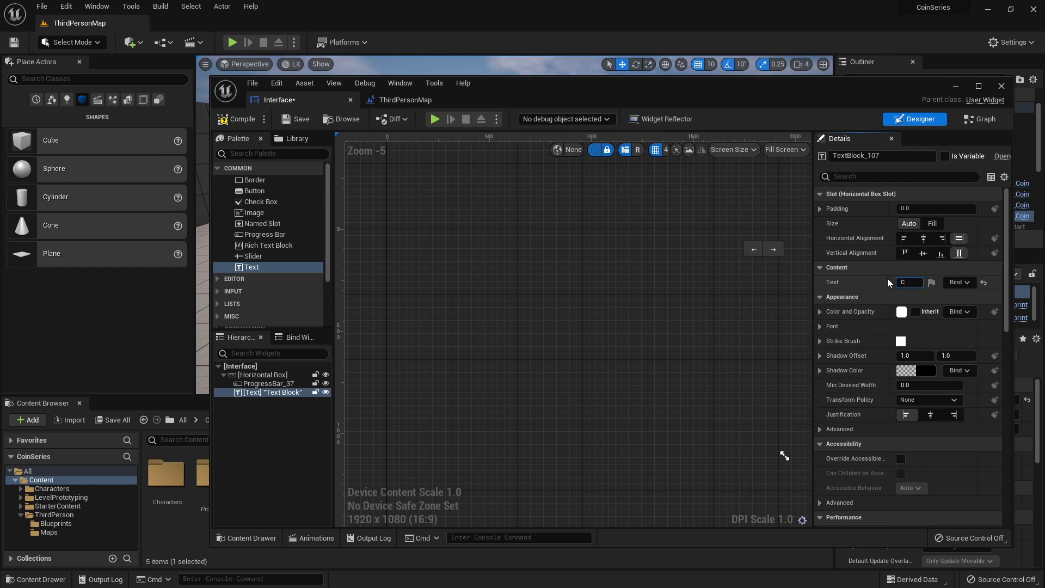
{"action": "type", "text": "OINS"}
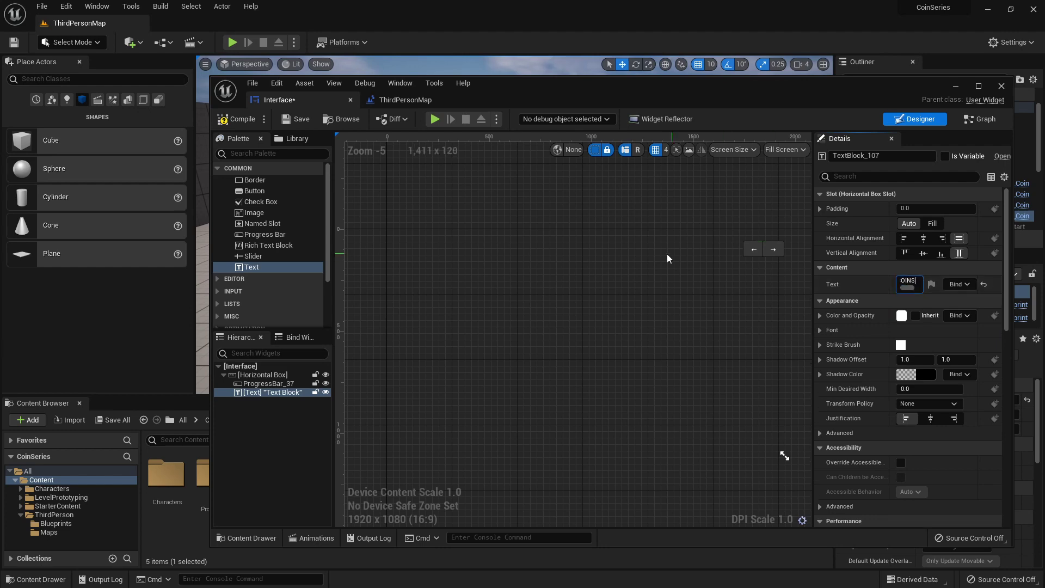
{"action": "left_click", "coordinate": [646, 251]}
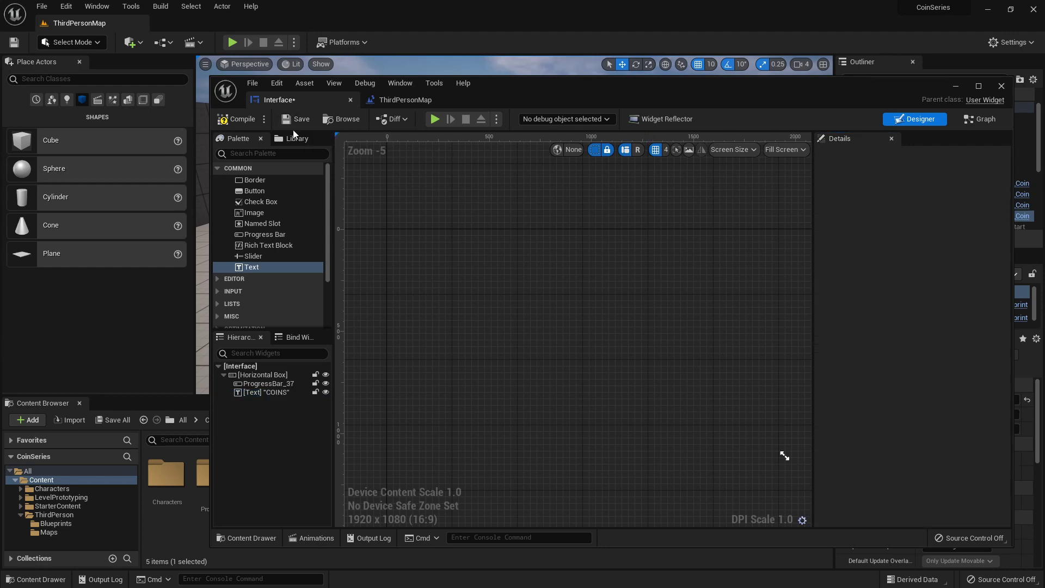
{"action": "left_click", "coordinate": [240, 123]}
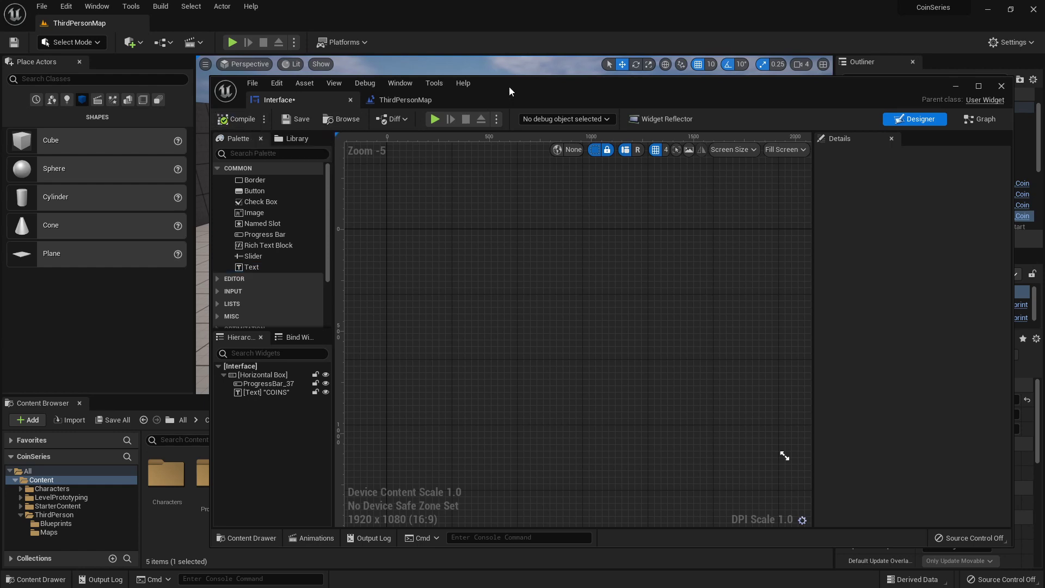
{"action": "right_click_drag", "start_coordinate": [618, 252], "coordinate": [483, 242]}
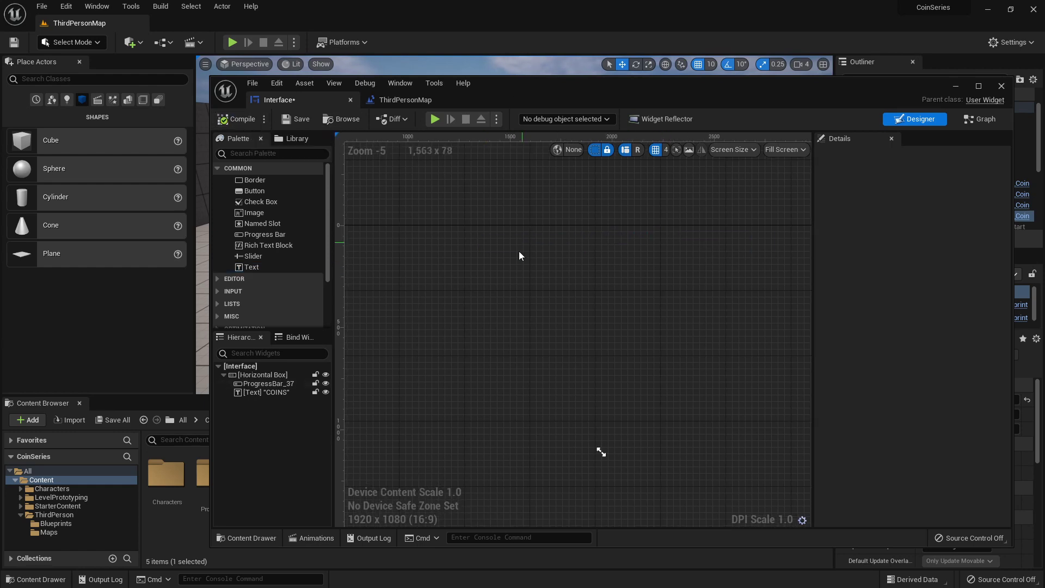
- Move the COINS label ahead of ProgressBar_37 in the Horizontal Box, then compile and save
{"action": "left_click", "coordinate": [259, 393]}
{"action": "left_click_drag", "start_coordinate": [259, 394], "coordinate": [260, 385]}
{"action": "left_click", "coordinate": [485, 289]}
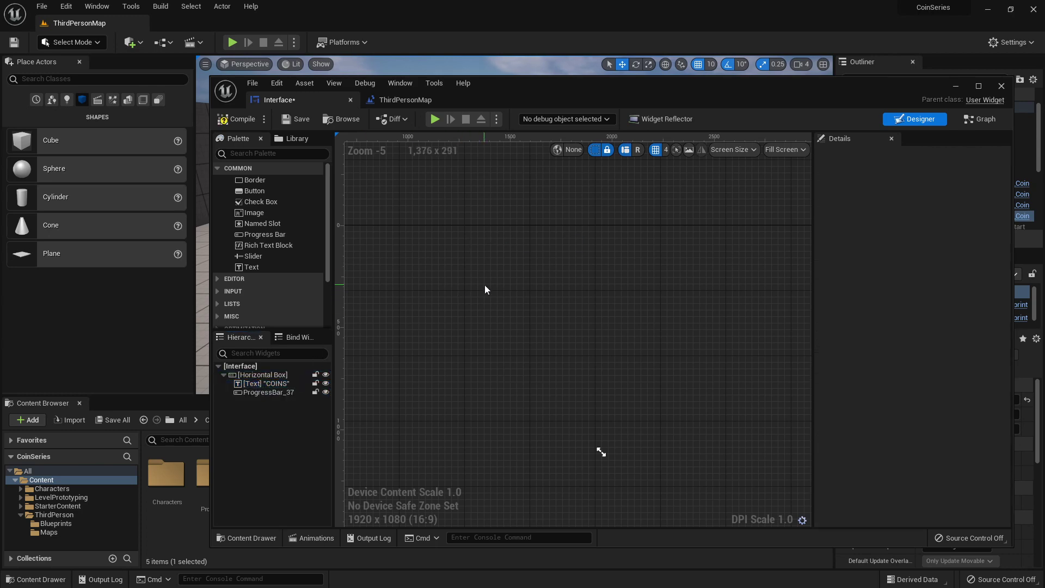
{"action": "left_click", "coordinate": [487, 245]}
{"action": "left_click", "coordinate": [240, 118]}
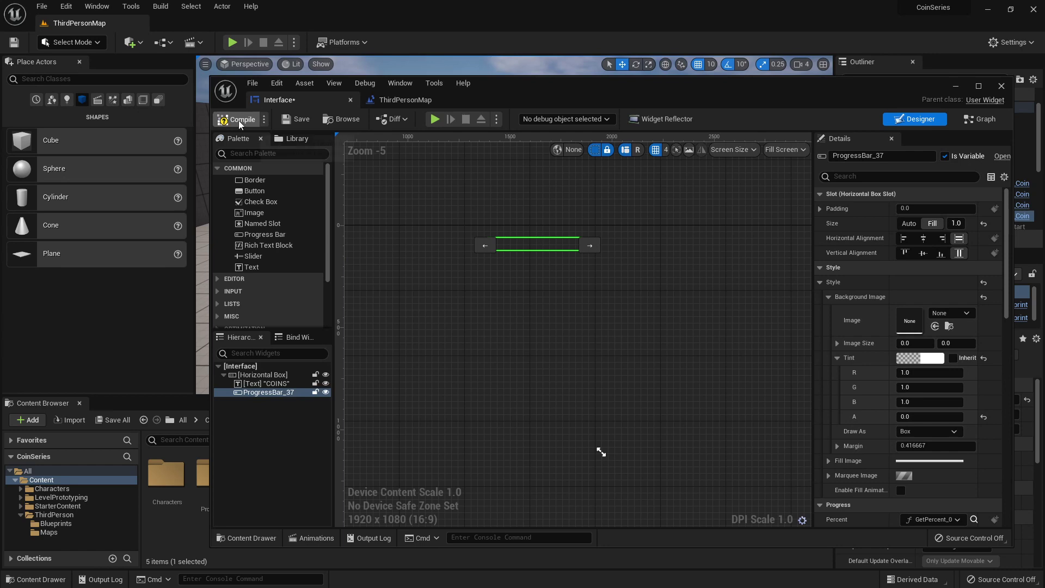
{"action": "left_click", "coordinate": [300, 120]}
- Play-test the level, walking through coins to check the HUD
{"action": "left_click_drag", "start_coordinate": [494, 84], "coordinate": [762, 215]}
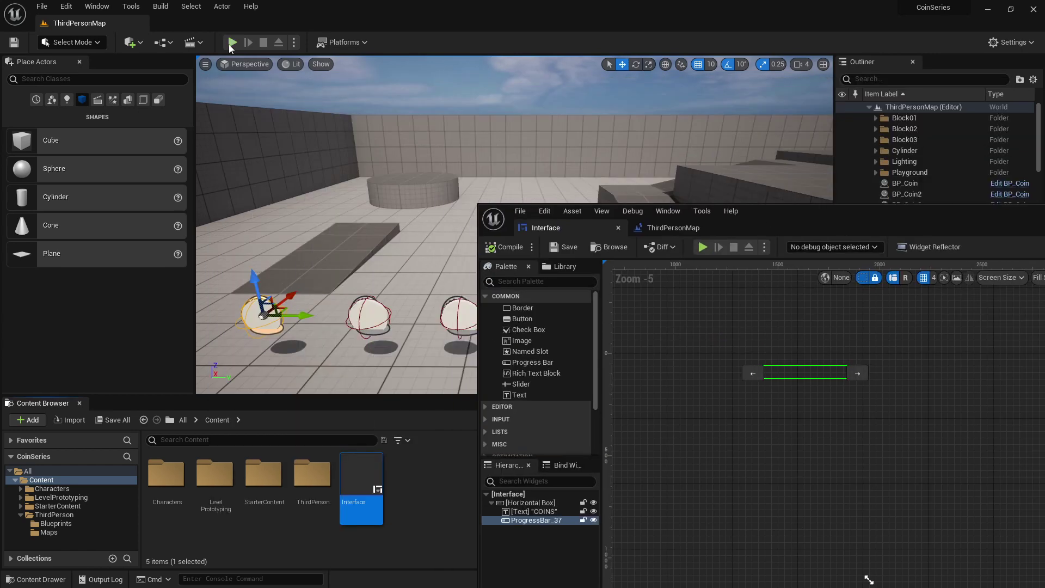
{"action": "left_click", "coordinate": [232, 42]}
{"action": "left_click", "coordinate": [426, 156]}
{"action": "key", "text": "s"}
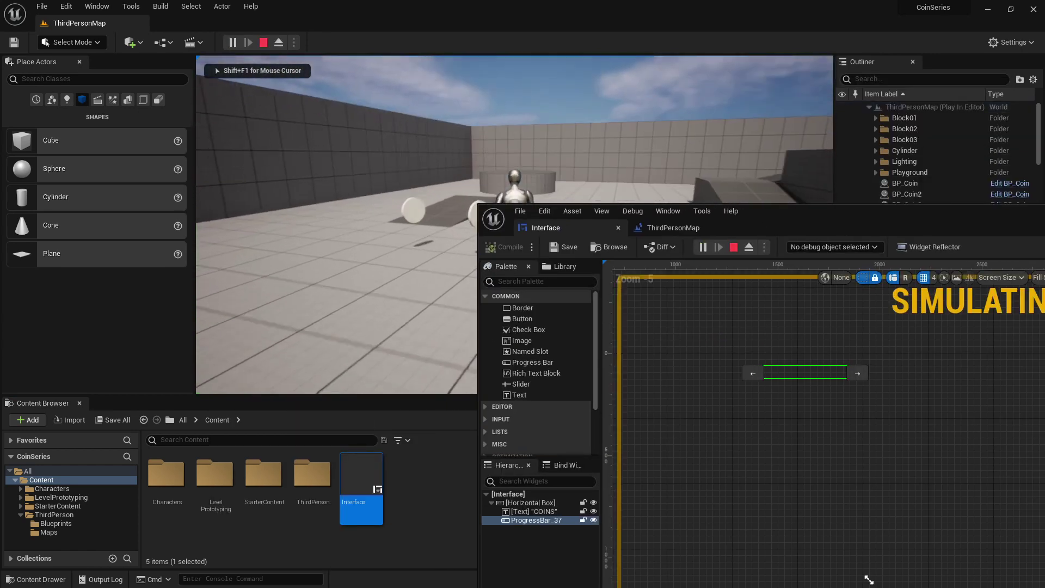
{"action": "key", "text": "Escape"}
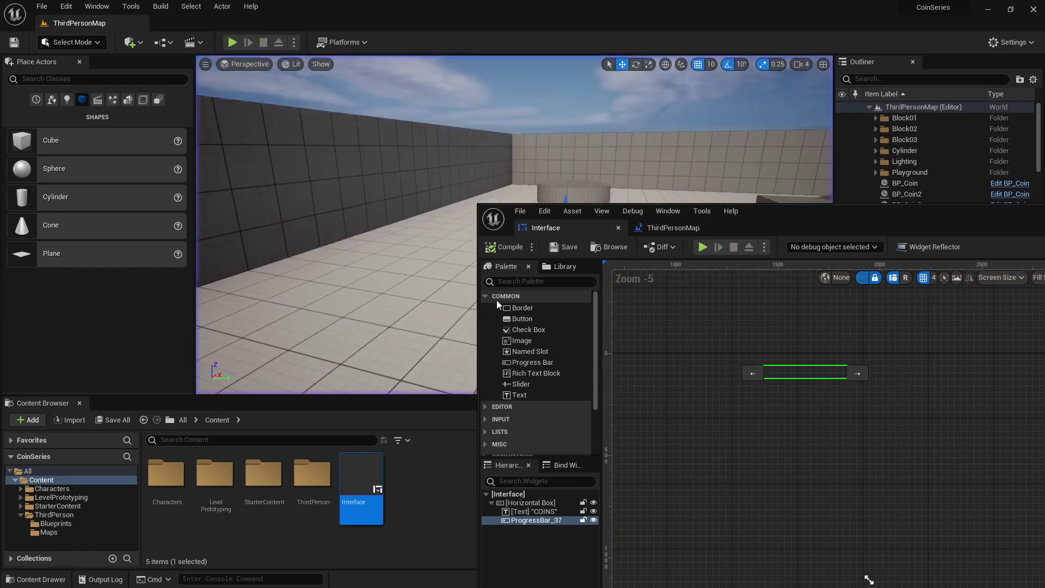
{"action": "left_click_drag", "start_coordinate": [834, 210], "coordinate": [473, 73]}
{"action": "left_click", "coordinate": [170, 377]}
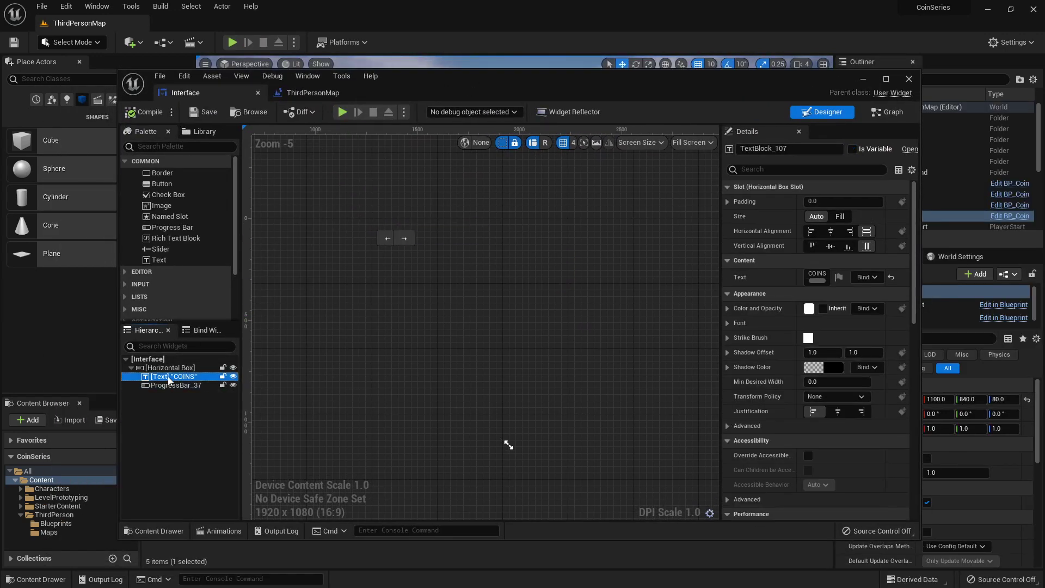
{"action": "mouse_move", "coordinate": [169, 379]}
{"action": "left_mouse_down"}
{"action": "mouse_move", "coordinate": [163, 361]}
{"action": "mouse_move", "coordinate": [161, 374]}
{"action": "left_mouse_up"}
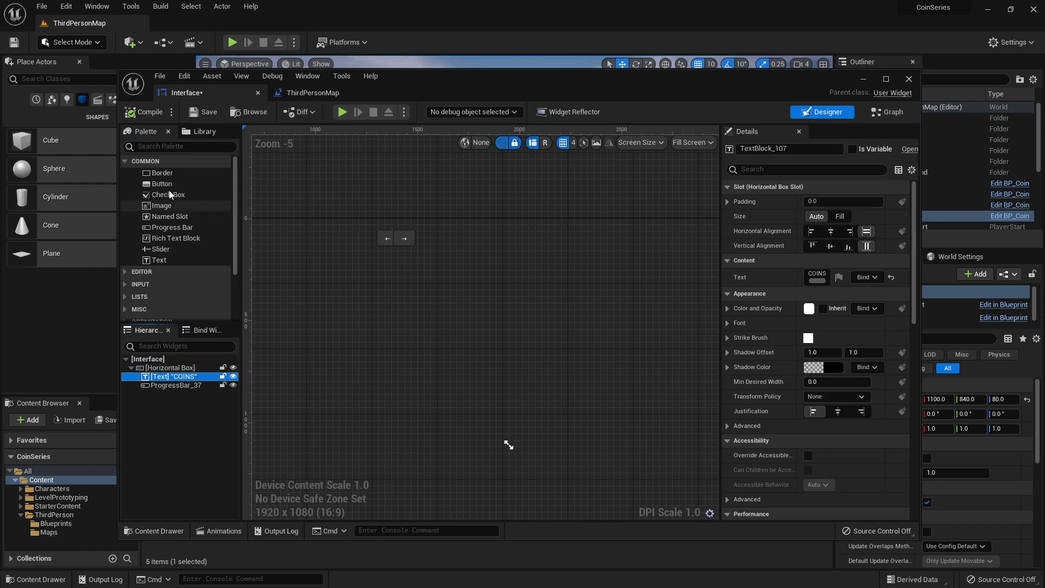
{"action": "scroll", "coordinate": [231, 253], "scroll_direction": "down", "scroll_amount": 1}
{"action": "scroll", "coordinate": [232, 239], "scroll_direction": "up", "scroll_amount": 1}
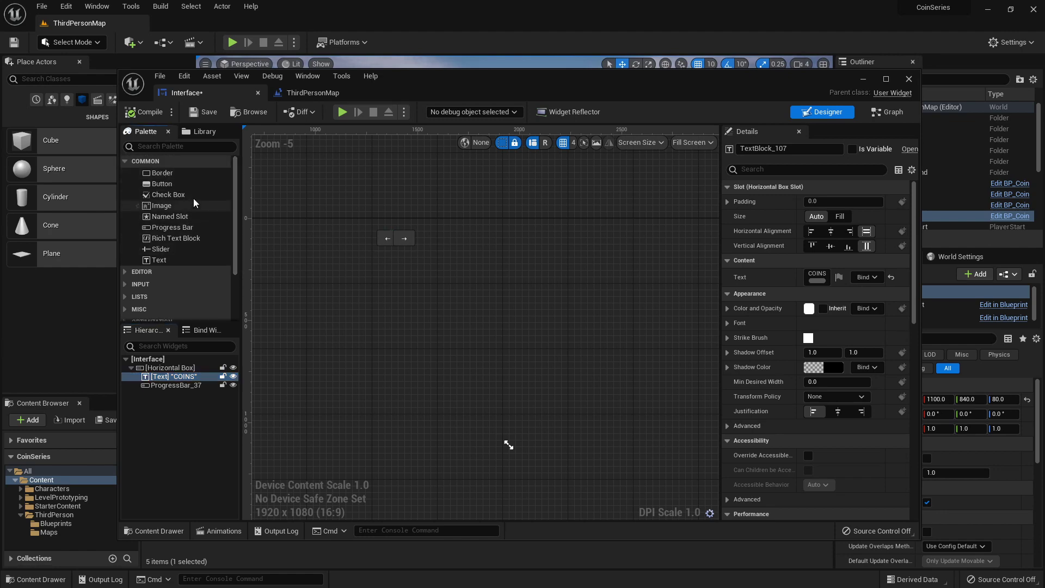
{"action": "left_click_drag", "start_coordinate": [236, 215], "coordinate": [235, 267]}
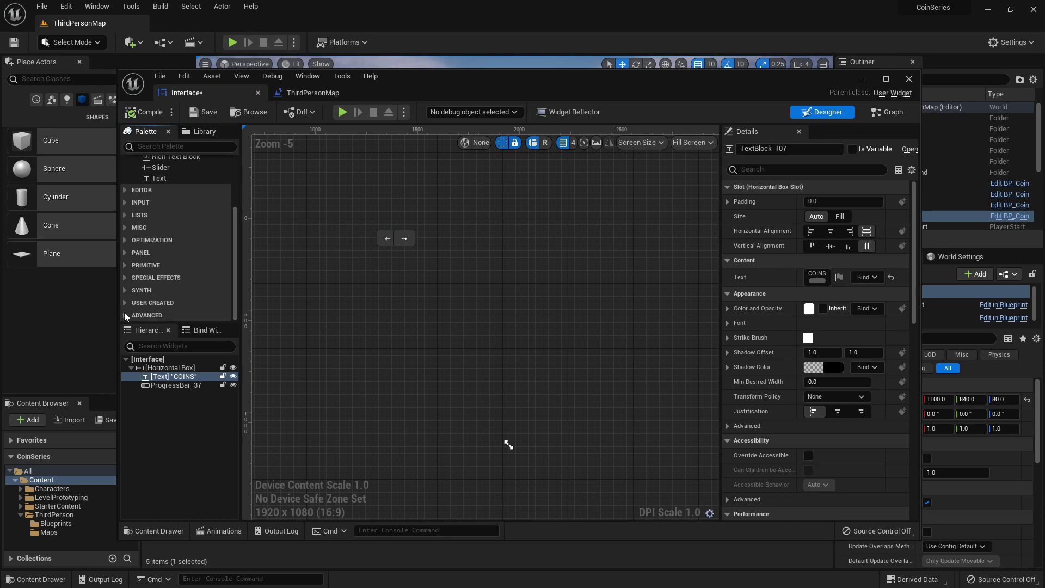
{"action": "left_click", "coordinate": [125, 253]}
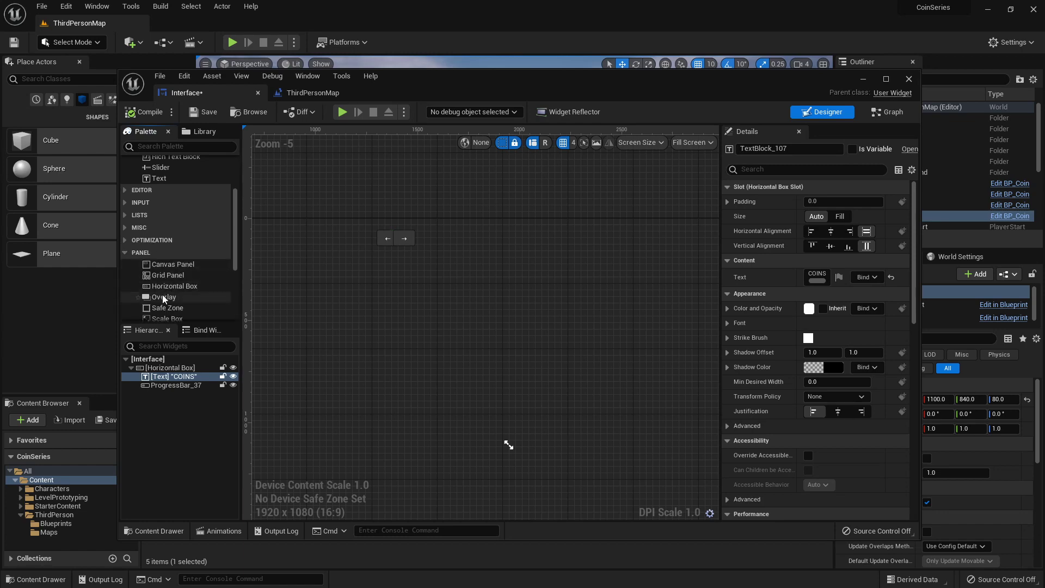
{"action": "left_click_drag", "start_coordinate": [173, 286], "coordinate": [141, 395]}
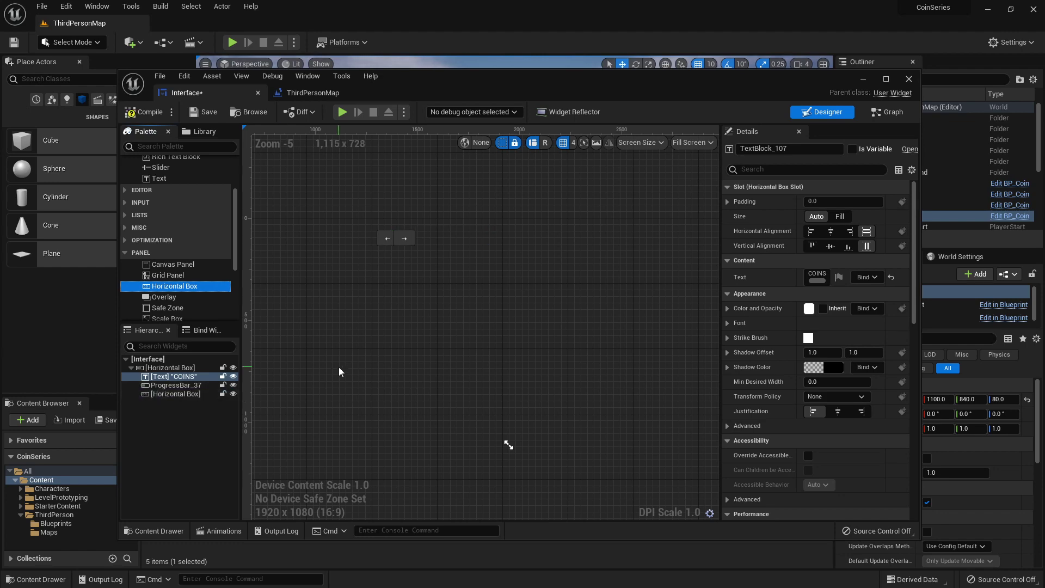
{"action": "key", "text": "ctrl+z"}
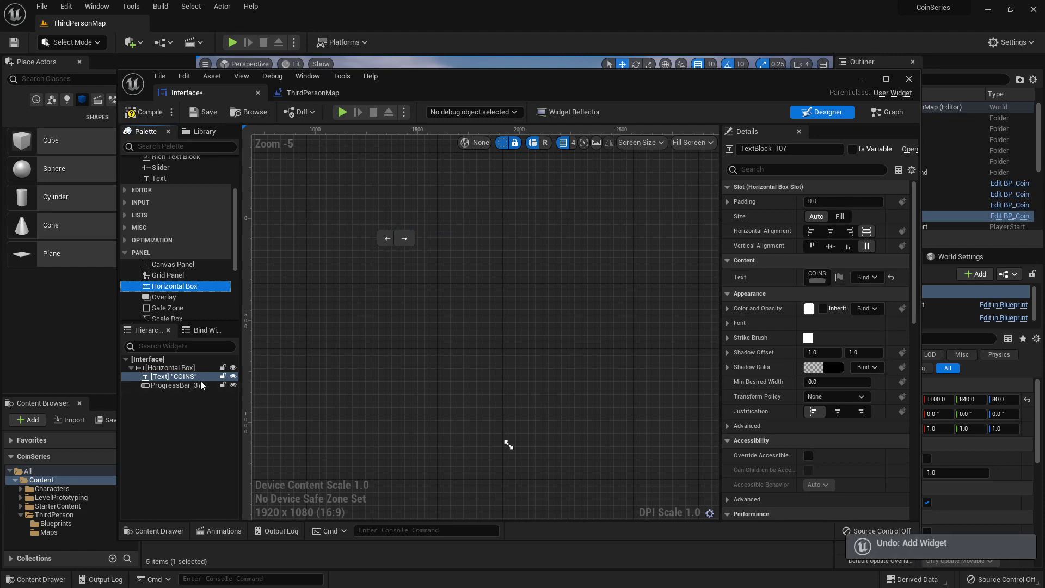
{"action": "left_click_drag", "start_coordinate": [174, 377], "coordinate": [169, 420]}
- Set ProgressBar_37's slot Size Fill to 0.85 in the Horizontal Box
{"action": "left_click", "coordinate": [170, 367]}
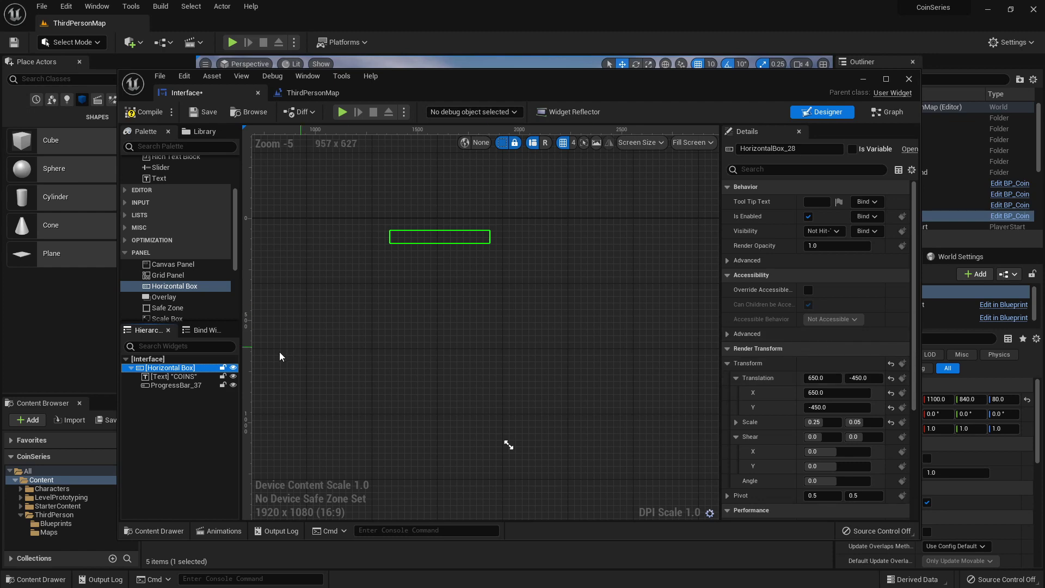
{"action": "left_click", "coordinate": [185, 387]}
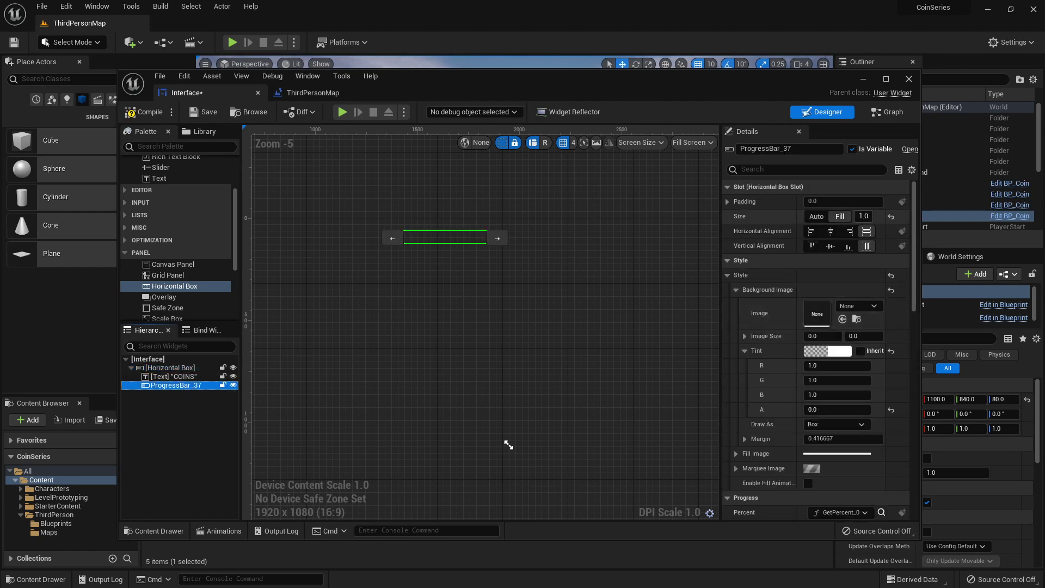
{"action": "left_click", "coordinate": [870, 216]}
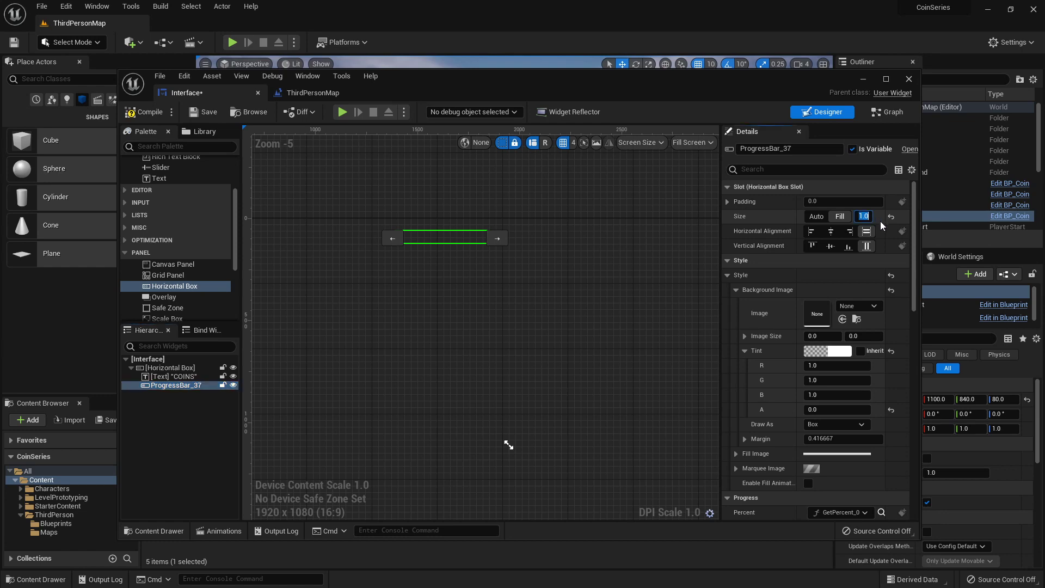
{"action": "type", "text": "0.85"}
{"action": "key", "text": "Tab"}
{"action": "left_click", "coordinate": [402, 278]}
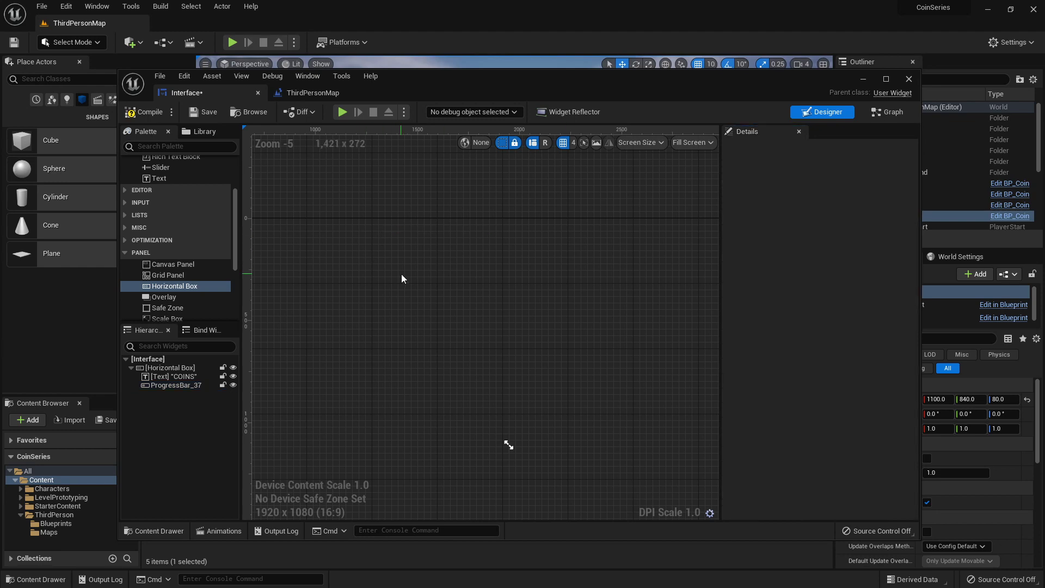
{"action": "left_click", "coordinate": [169, 385]}
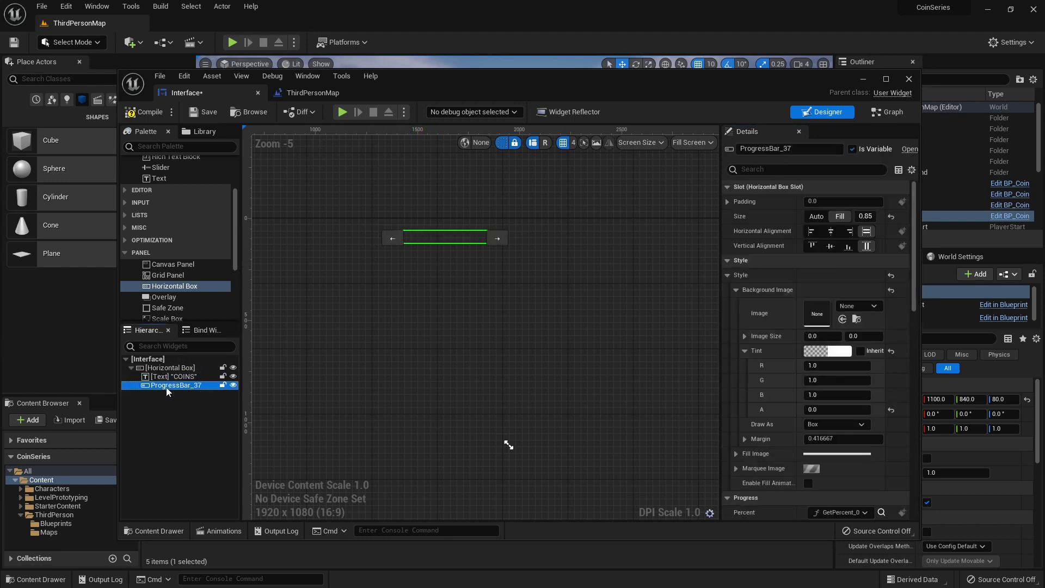
{"action": "left_click", "coordinate": [865, 216]}
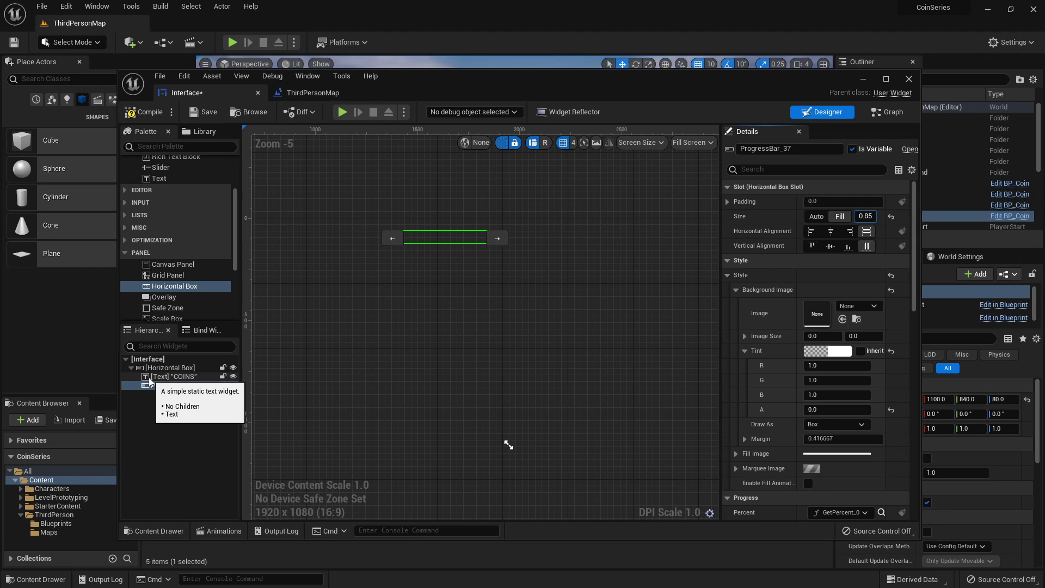
- Compile and save the Interface widget
{"action": "left_click", "coordinate": [153, 111]}
{"action": "left_click", "coordinate": [204, 112]}
{"action": "left_click_drag", "start_coordinate": [425, 81], "coordinate": [901, 409]}
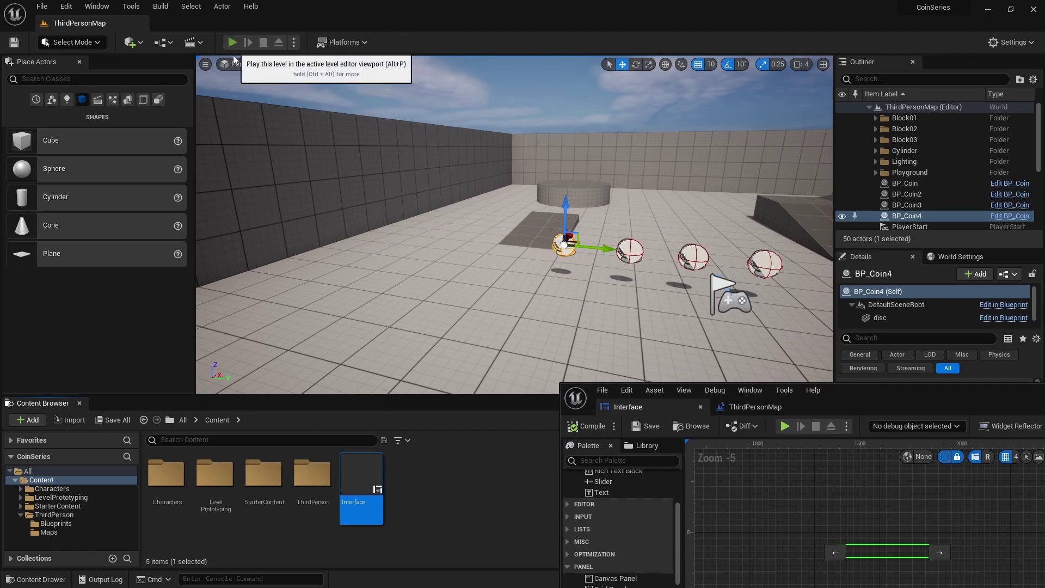
- Play-test with Alt+P, running through the coins to watch the resized bar fill
{"action": "key", "text": "alt+p"}
{"action": "key", "text": "w"}
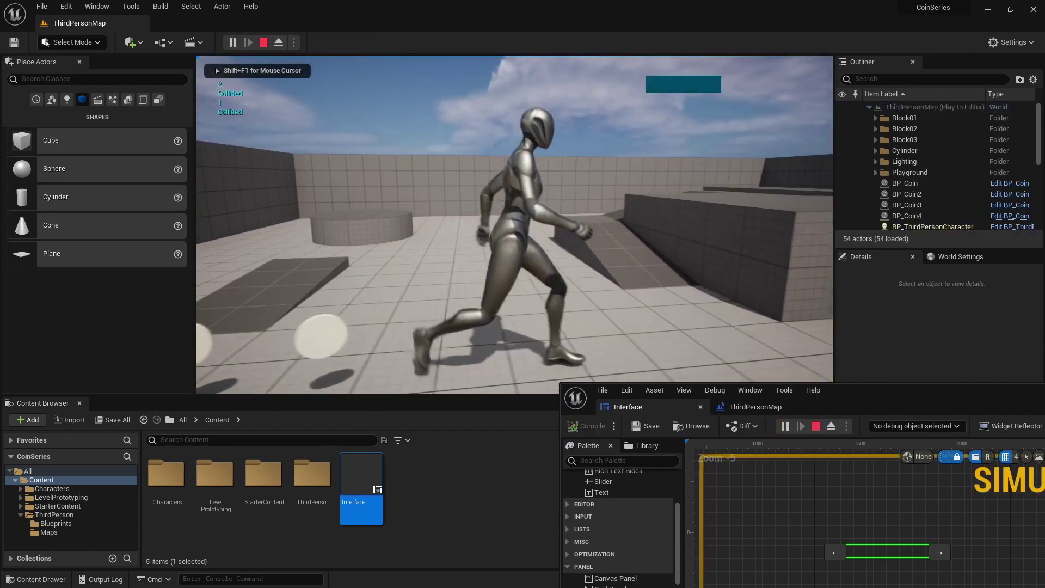
{"action": "key", "text": "s"}
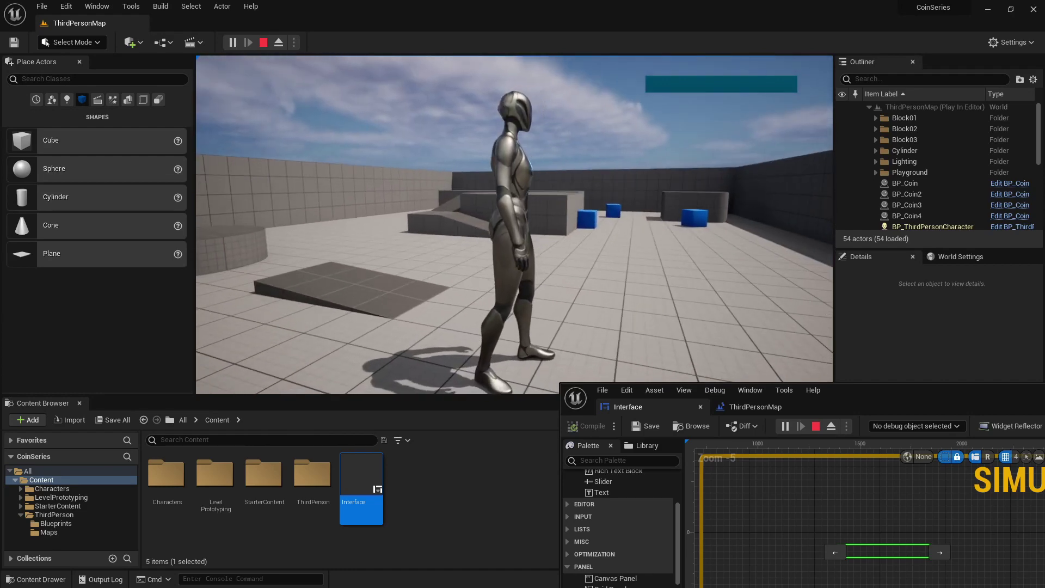
{"action": "key", "text": "Escape"}
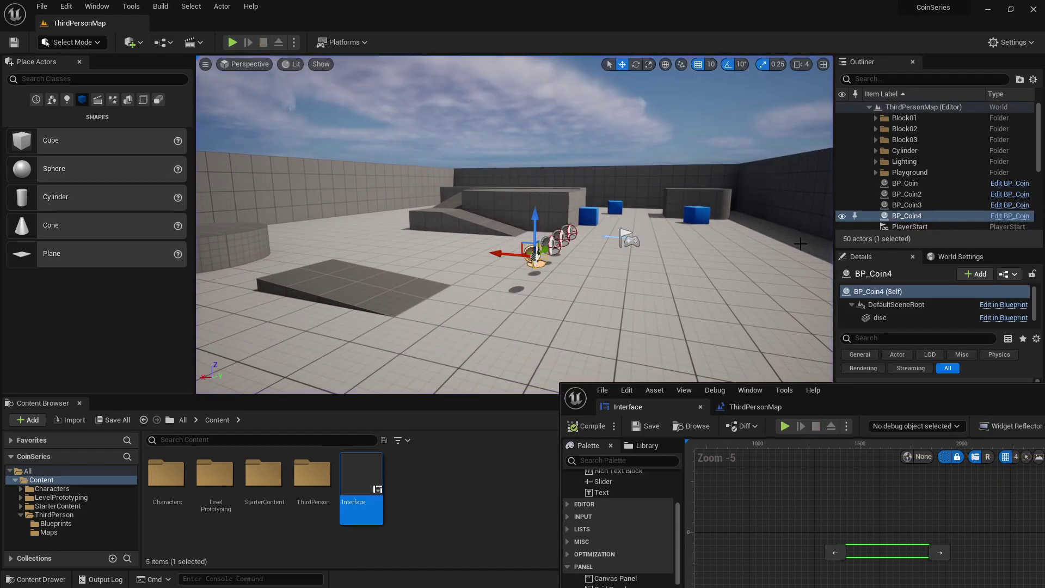